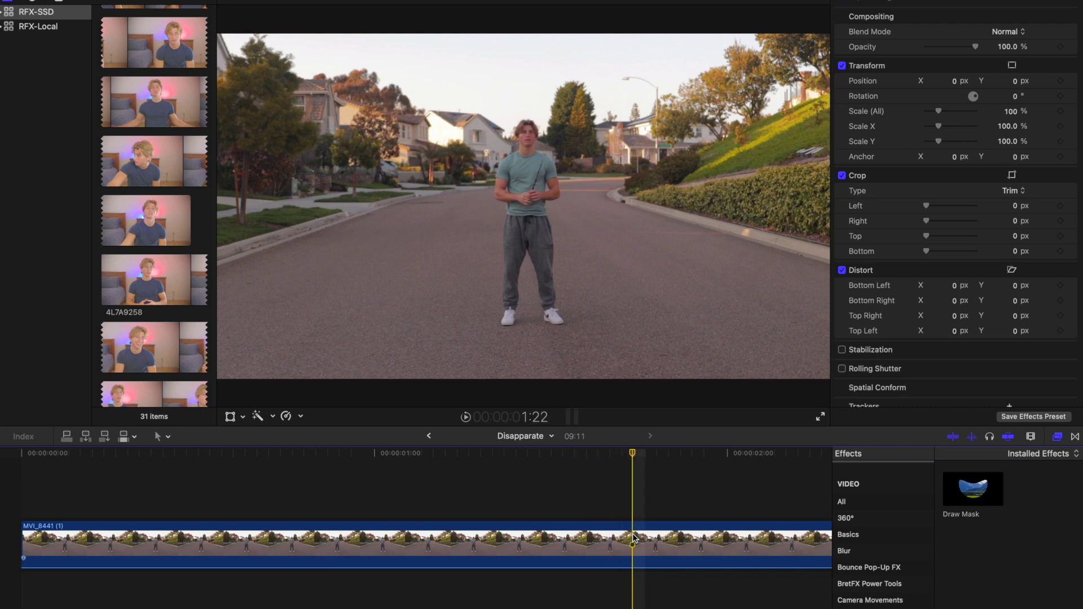
# - Blade the street clip twice to isolate a single frame of the man
pyautogui.click(632, 538)
pyautogui.press('super+b')
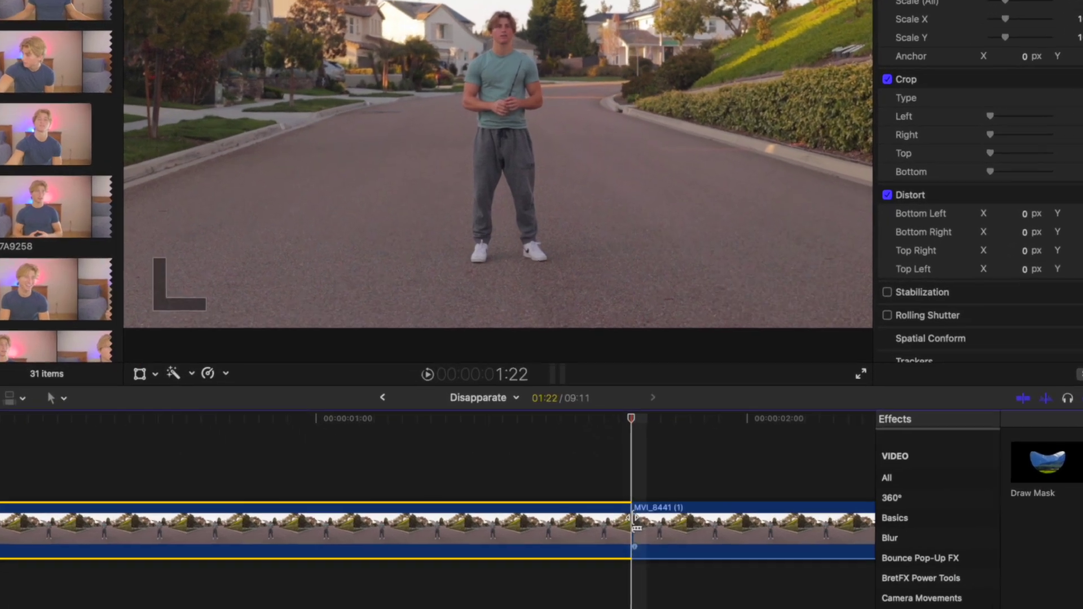
pyautogui.press('Right')
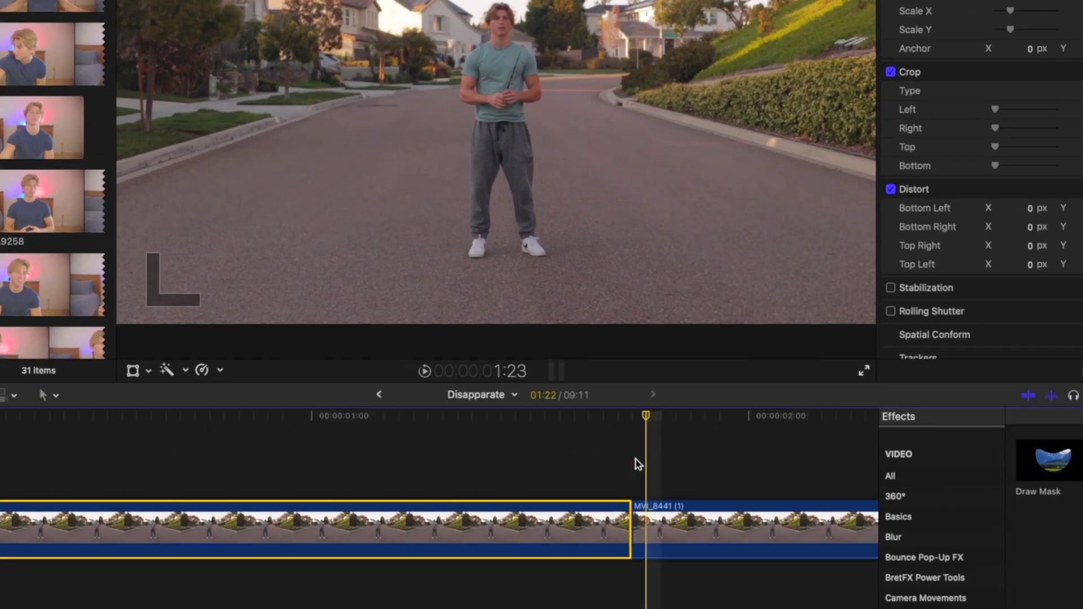
pyautogui.click(651, 518)
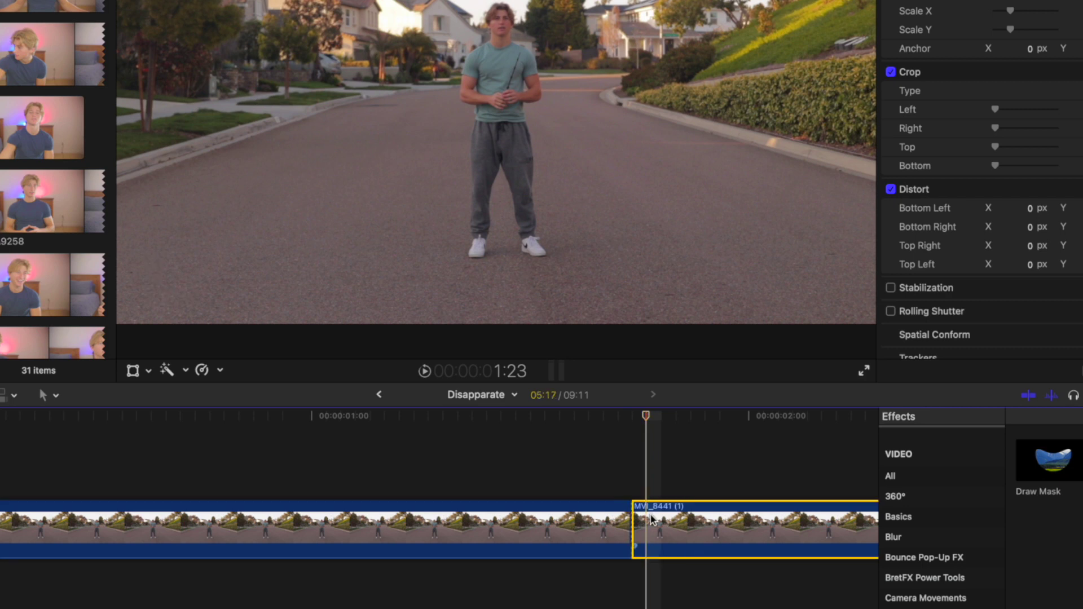
pyautogui.press('super+b')
pyautogui.hotkey('shift', 'c')
# - Apply a Draw Mask around the man and hold the masked frame for two seconds
pyautogui.moveTo(972, 489)
pyautogui.mouseDown()
pyautogui.moveTo(679, 567)
pyautogui.moveTo(638, 544)
pyautogui.mouseUp()
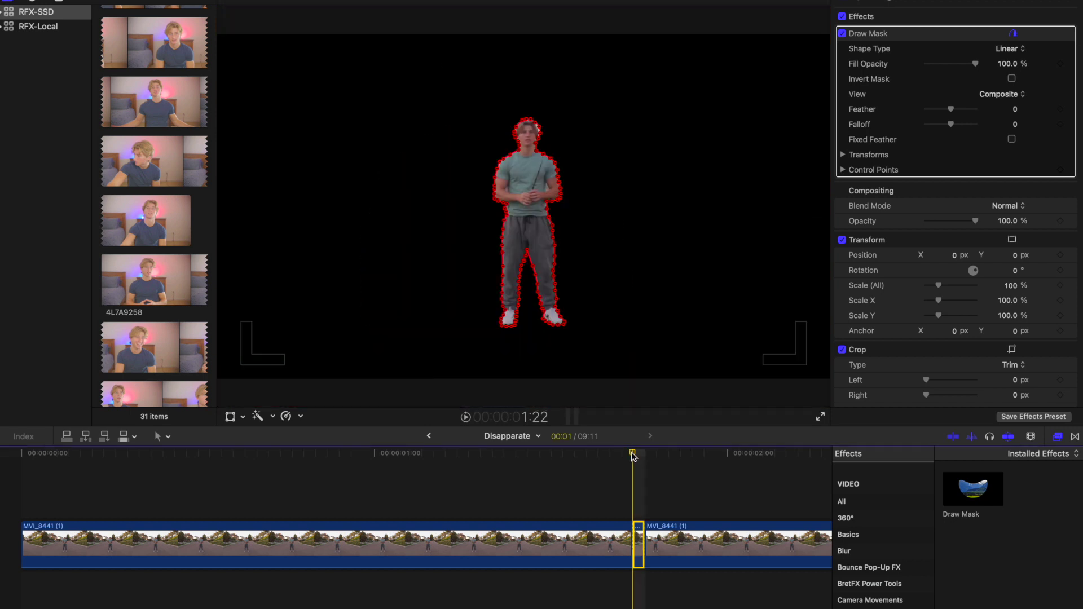
pyautogui.click(301, 416)
pyautogui.click(322, 471)
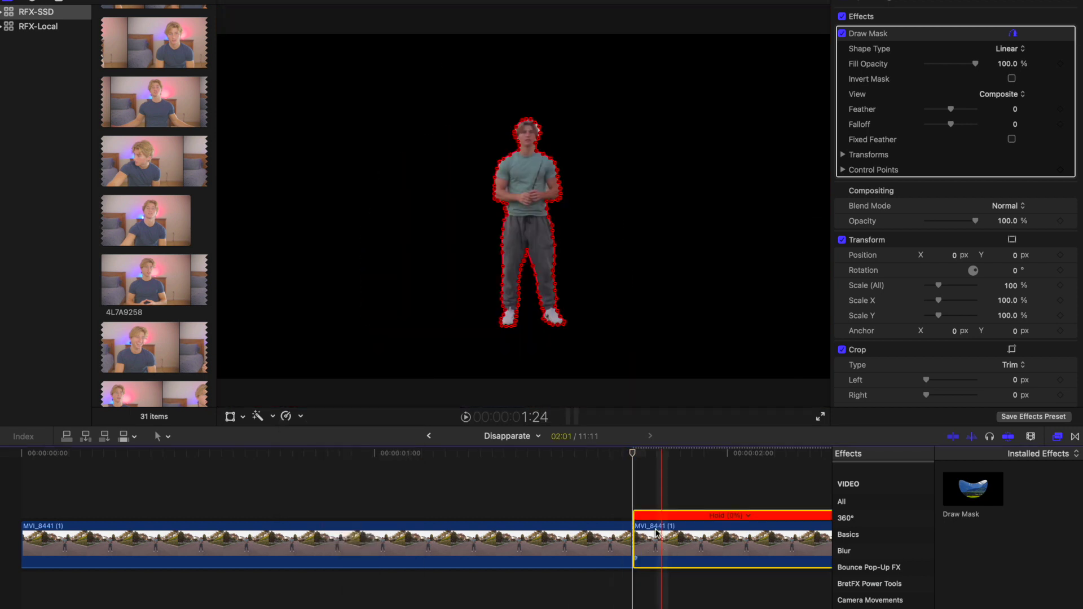
# - Trim the hold a few frames later and move the remaining footage to a connected lane below
pyautogui.hscroll(5, 415, 527)
pyautogui.press('Right')
pyautogui.press('Right')
pyautogui.press('Right')
pyautogui.press('super+b')
pyautogui.hscroll(3, 414, 526)
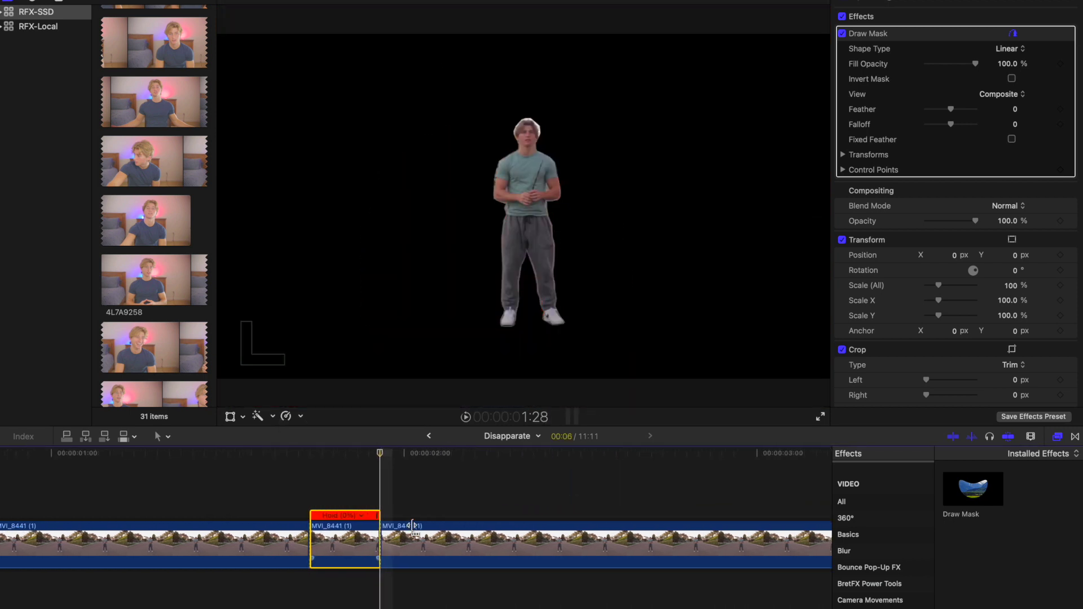
pyautogui.press('super+minus')
pyautogui.moveTo(564, 533); pyautogui.dragTo(181, 548)
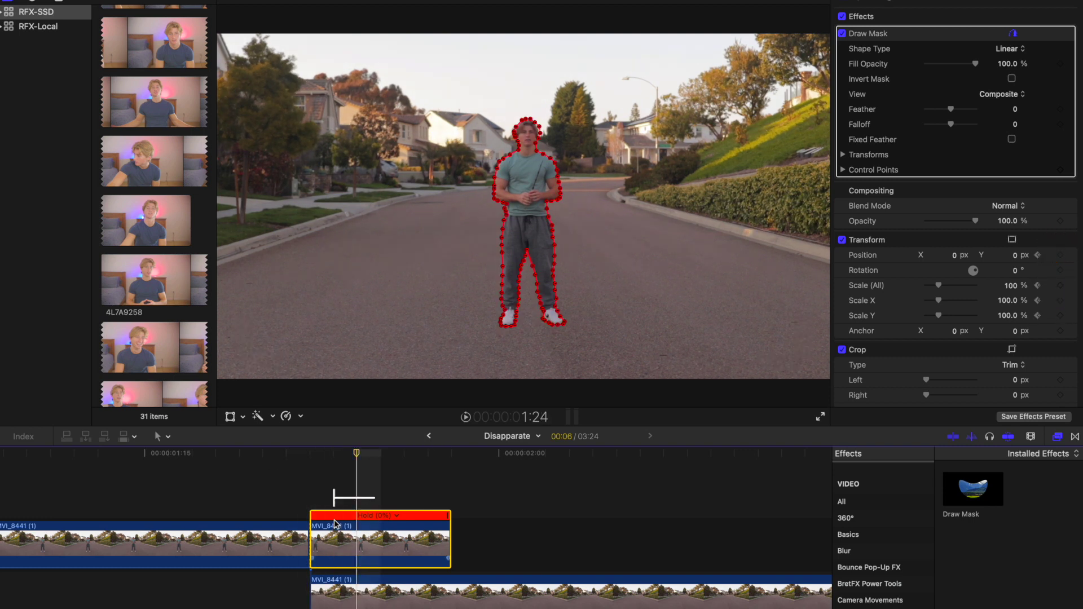
# - Keyframe the hold clip's Scale (All) from 100% up to 120%
pyautogui.hotkey('shift', 't')
pyautogui.moveTo(938, 285); pyautogui.dragTo(940, 286)
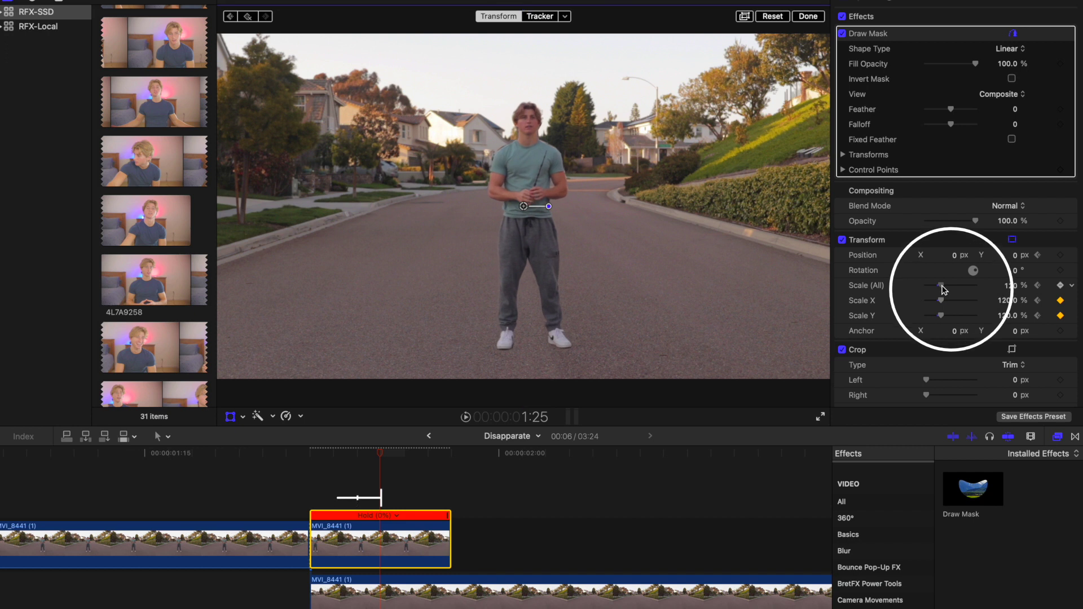
pyautogui.press('Right')
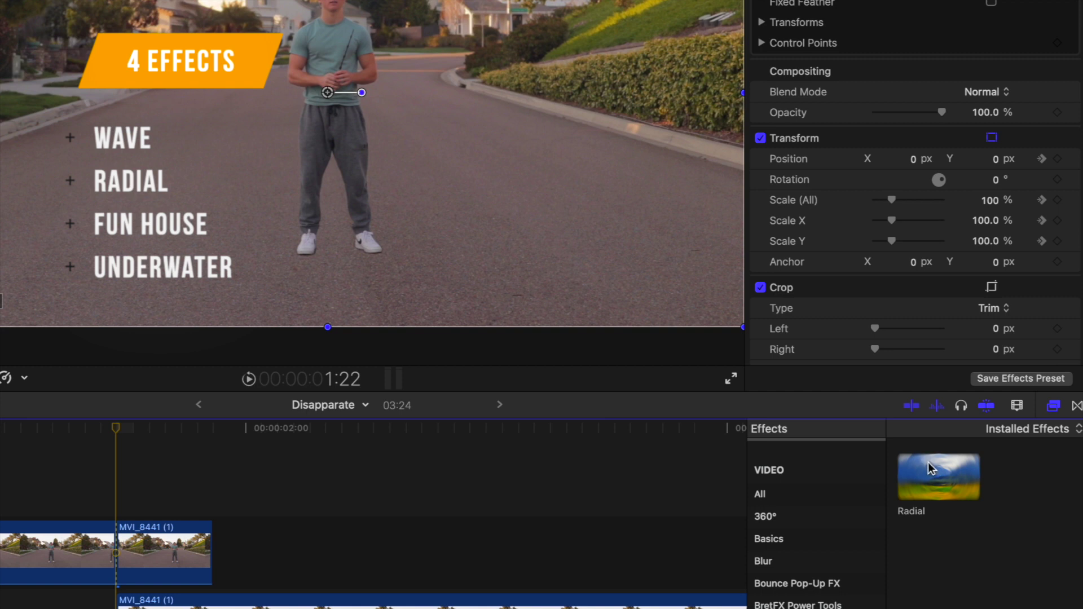
# - Drop Radial, Fun House and Underwater onto the hold clip, then disable all but Radial
pyautogui.moveTo(937, 477); pyautogui.dragTo(172, 552)
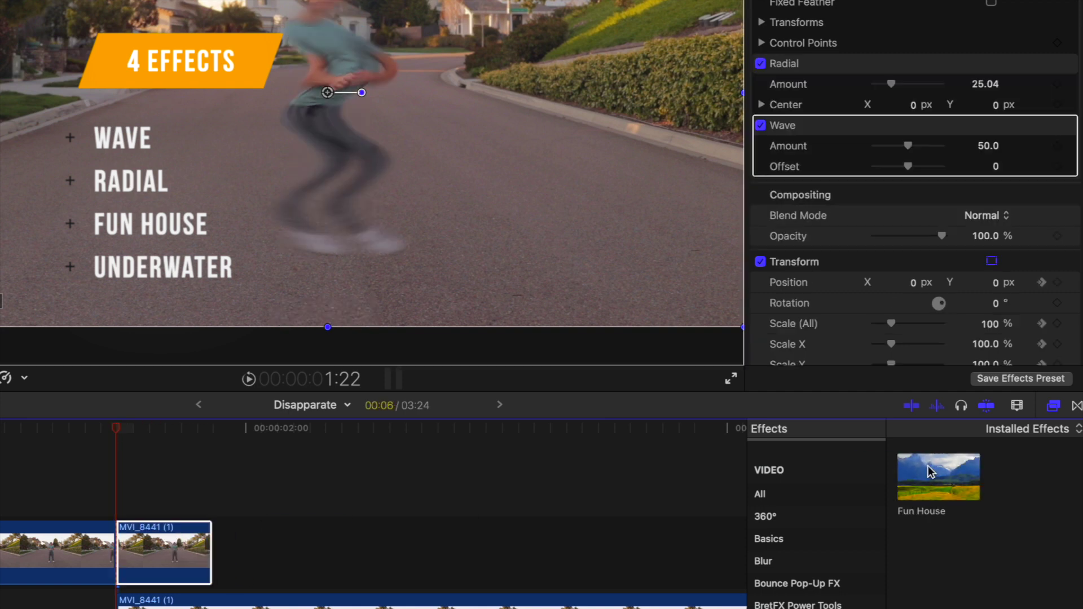
pyautogui.click(937, 476)
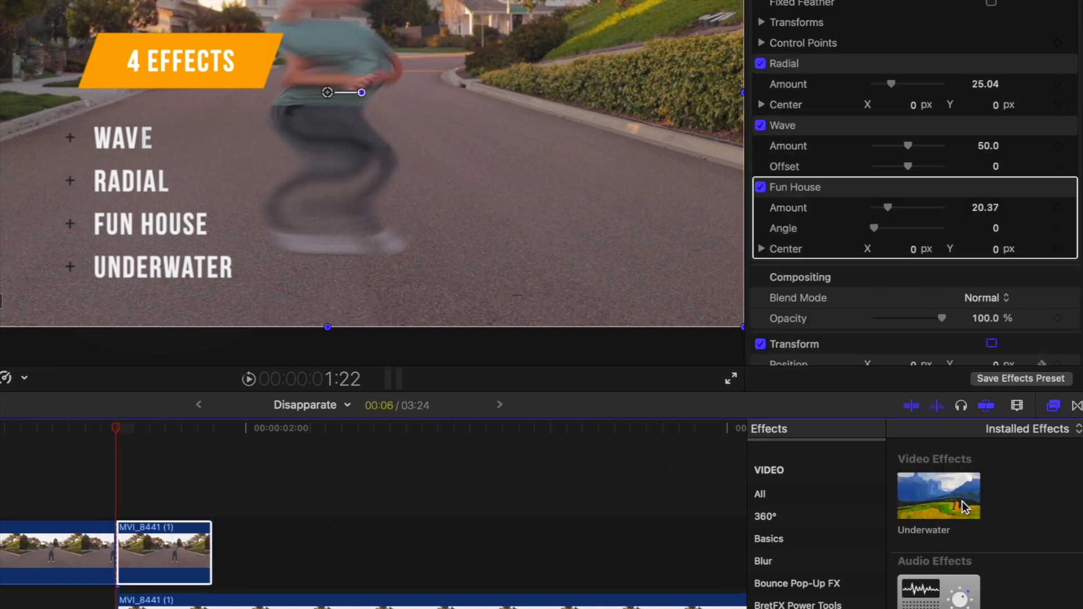
pyautogui.moveTo(937, 500); pyautogui.dragTo(155, 583)
pyautogui.click(761, 63)
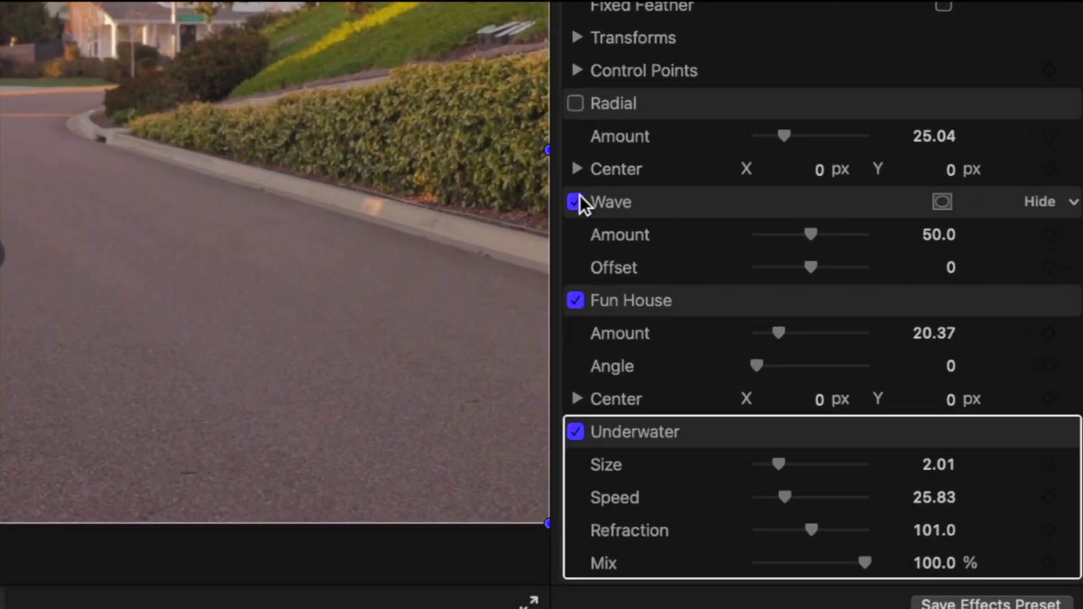
pyautogui.click(576, 432)
pyautogui.click(575, 103)
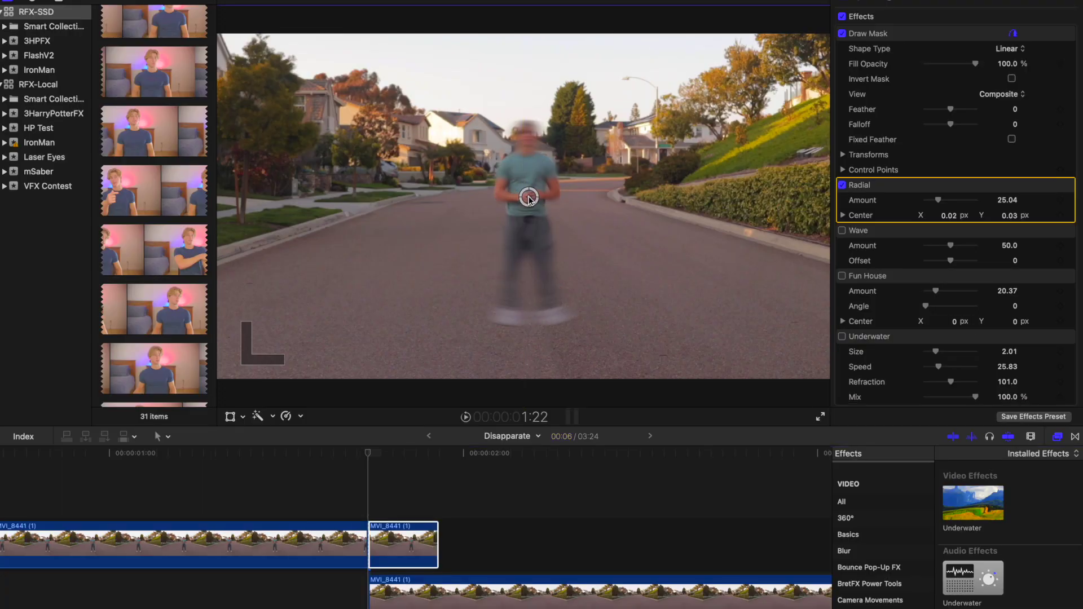
# - Enable Underwater and keyframe Mix, Size, Refraction (192) and Speed (about 57)
pyautogui.click(842, 337)
pyautogui.scroll(-2, 958, 282)
pyautogui.click(1060, 344)
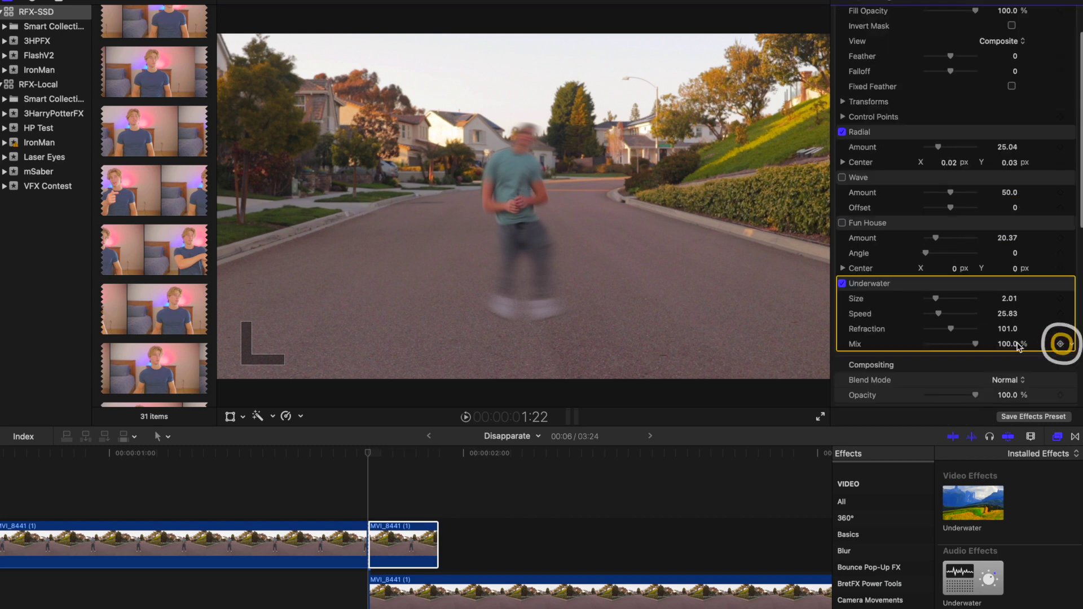
pyautogui.moveTo(975, 344); pyautogui.dragTo(916, 347)
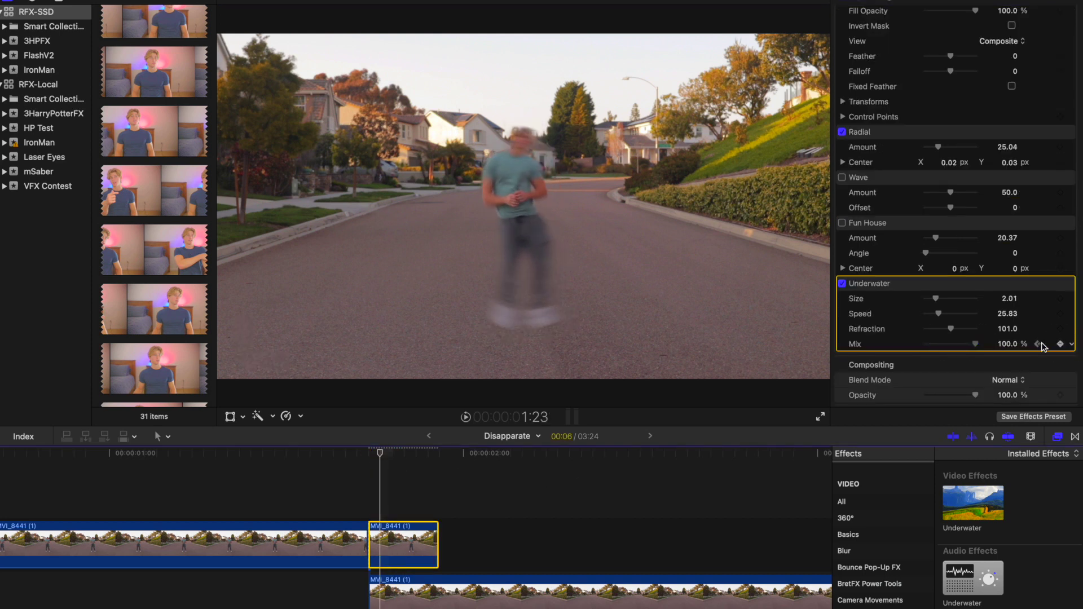
pyautogui.click(1060, 298)
pyautogui.click(1061, 329)
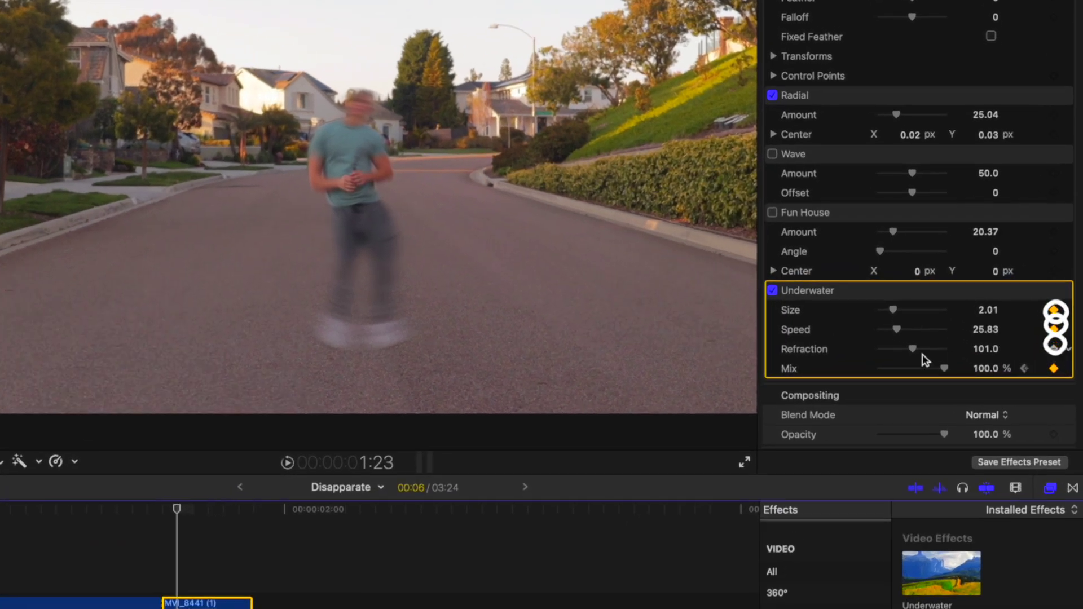
pyautogui.moveTo(950, 328); pyautogui.dragTo(984, 329)
pyautogui.moveTo(937, 313); pyautogui.dragTo(913, 329)
# - Step through later frames, previewing the effect, and raise Fun House Amount to 94.93
pyautogui.press('Right')
pyautogui.press('Right')
pyautogui.press('Right')
pyautogui.press('Right')
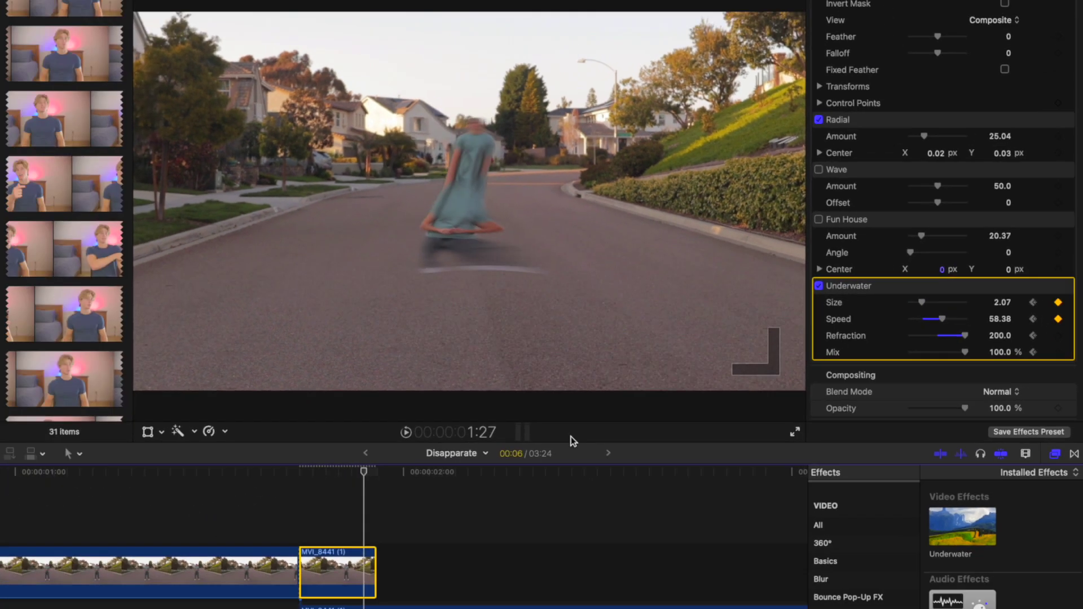
pyautogui.hotkey('shift', '?')
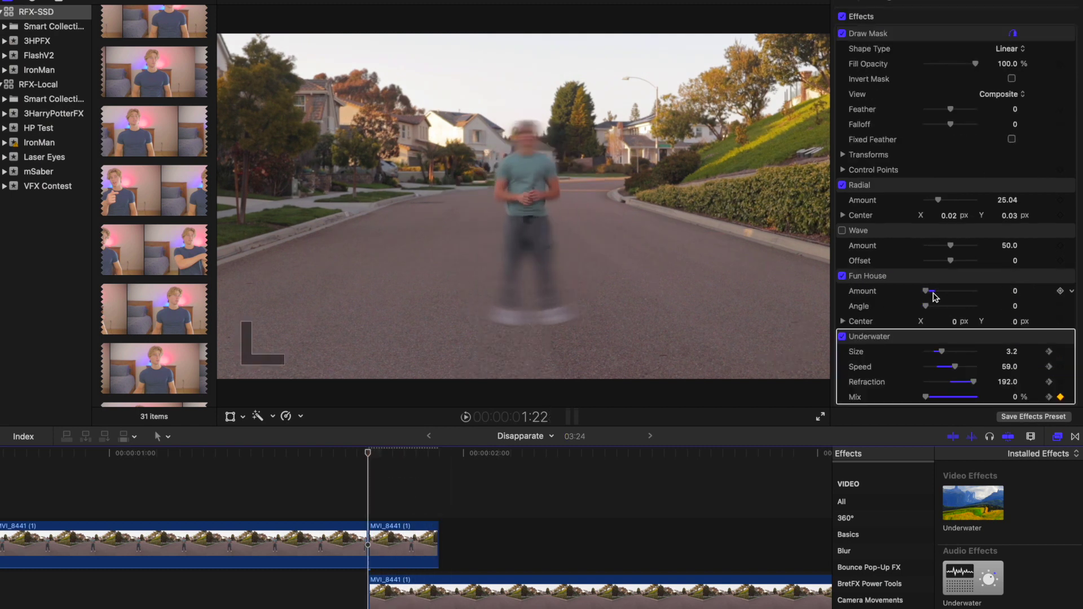
pyautogui.press('Left')
pyautogui.press('Left')
pyautogui.press('Left')
pyautogui.press('Left')
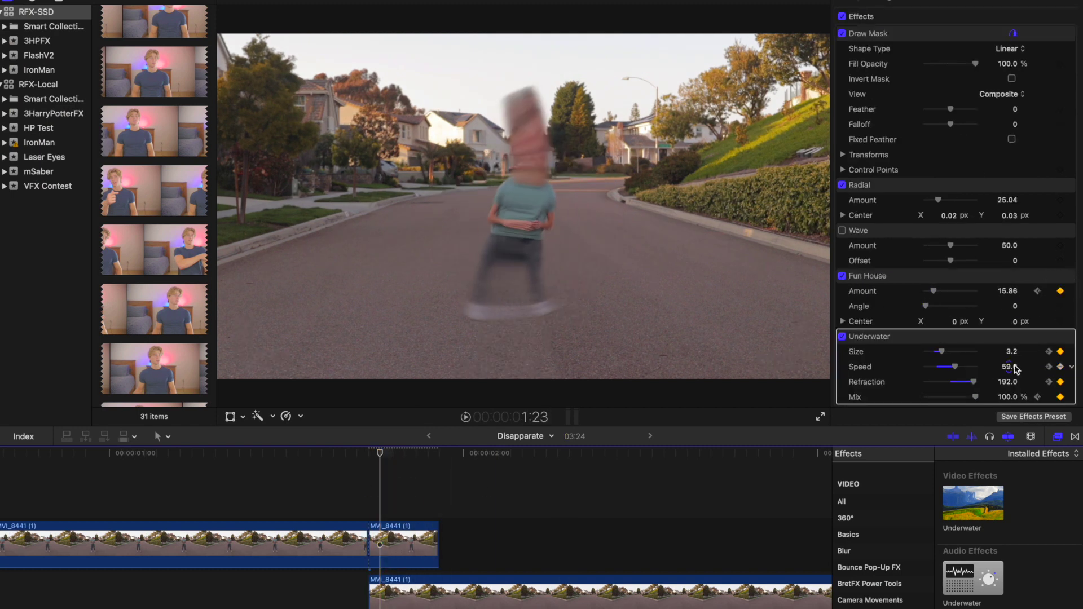
pyautogui.press('Right')
pyautogui.press('Right')
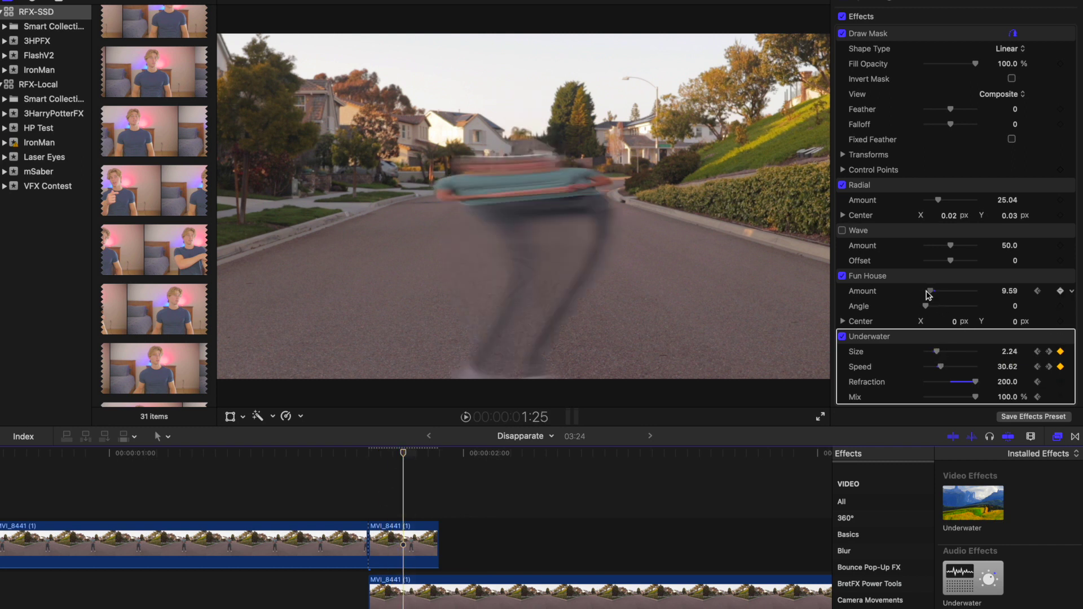
pyautogui.press('Right')
pyautogui.moveTo(934, 294); pyautogui.dragTo(972, 291)
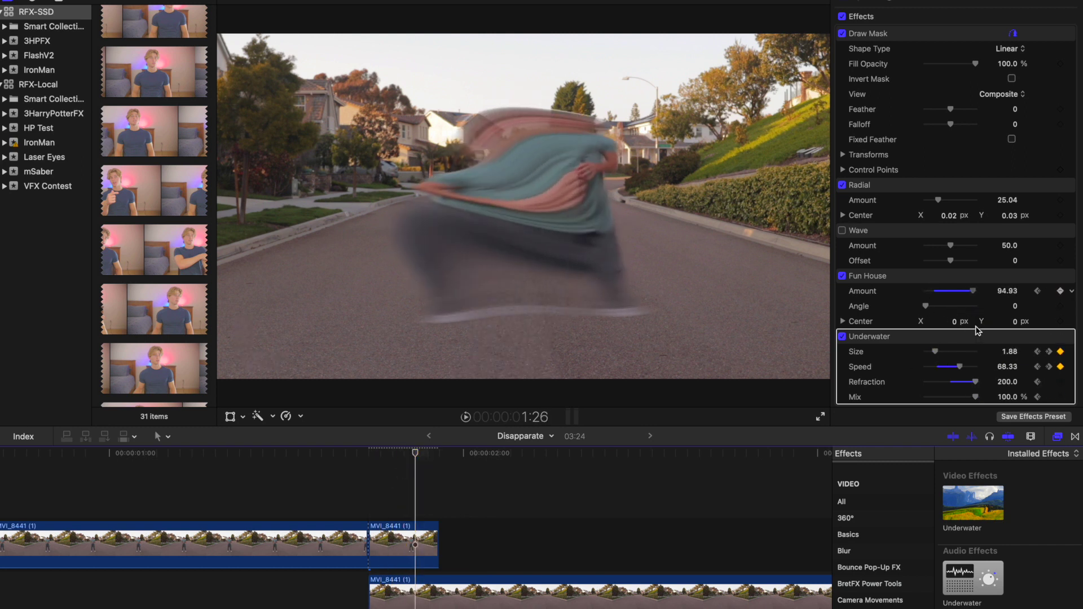
pyautogui.press('Right')
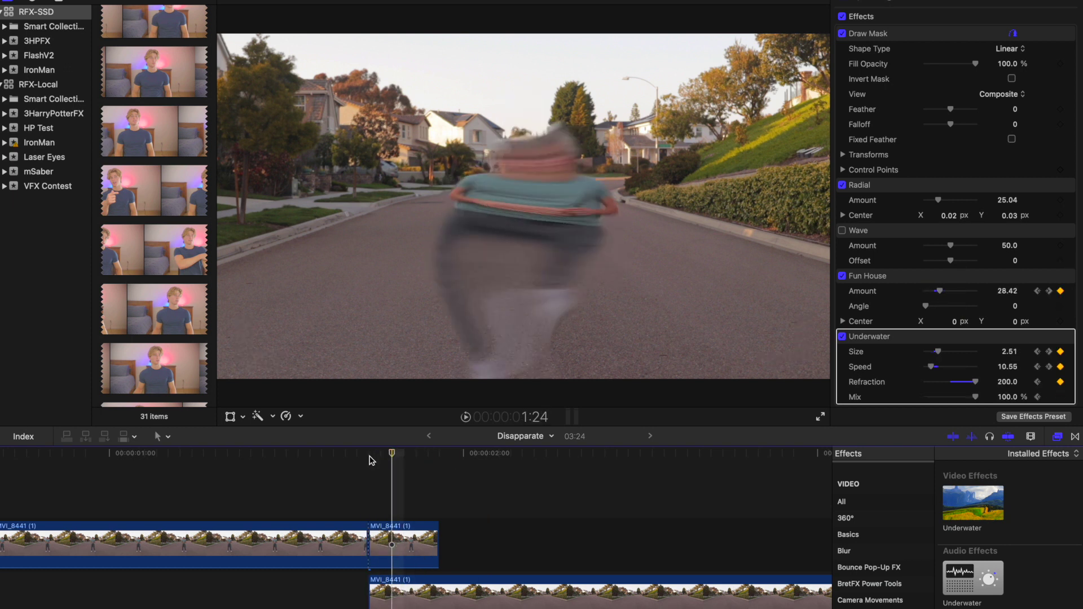
pyautogui.press('Right')
pyautogui.press('Right')
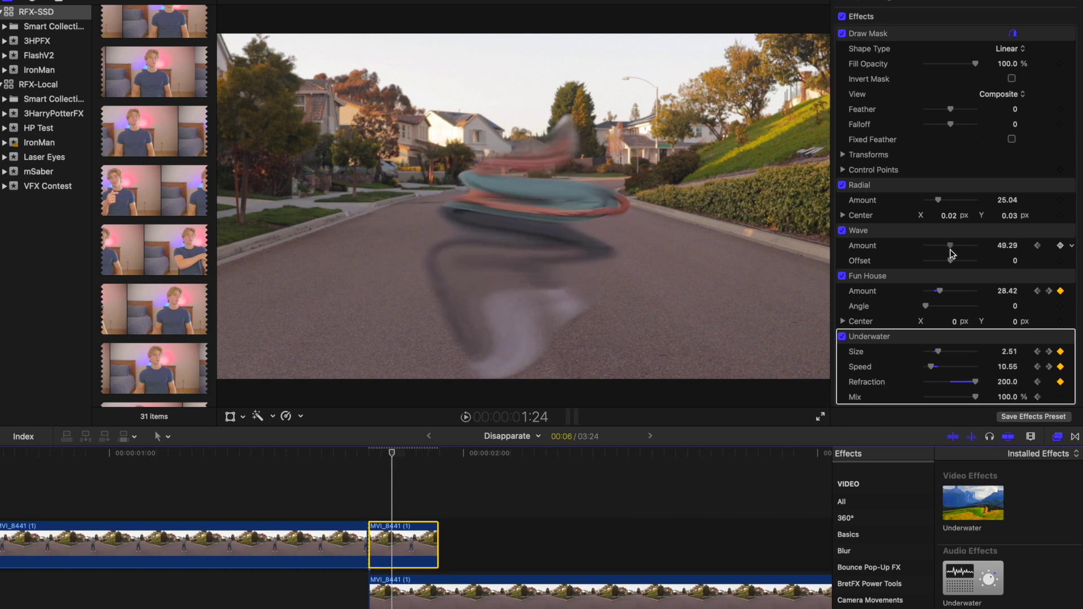
# - Step frame by frame, keyframing Wave Amount down to 42.53
pyautogui.press('Right')
pyautogui.moveTo(952, 254); pyautogui.dragTo(950, 260)
pyautogui.press('Right')
pyautogui.press('Right')
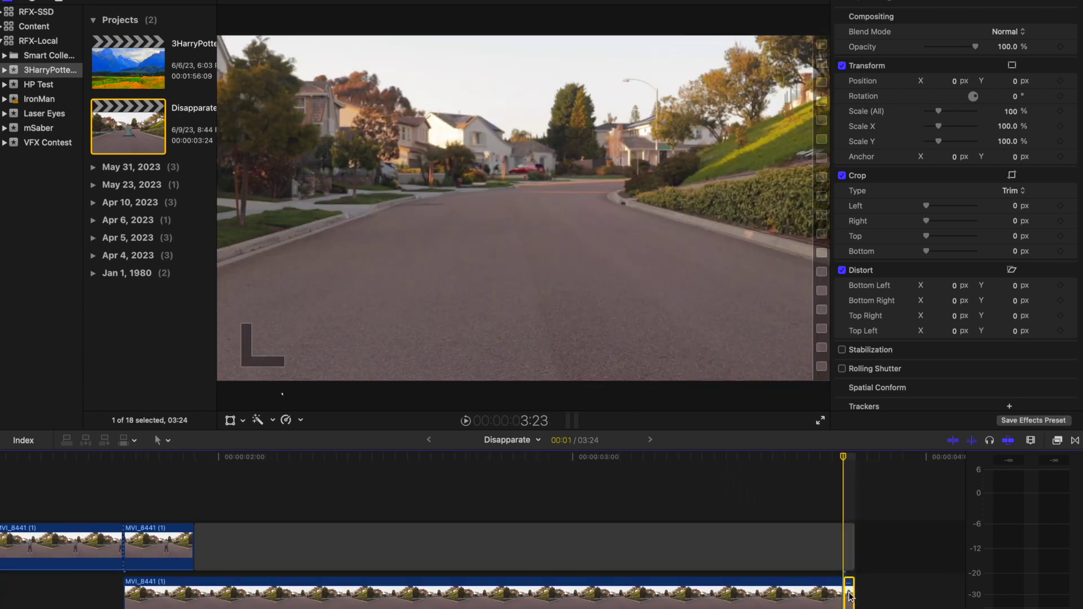
# - Place the end piece after the freeze-frame and shrink its Shape Mask to a small circle mid-street
pyautogui.moveTo(851, 600); pyautogui.dragTo(233, 548)
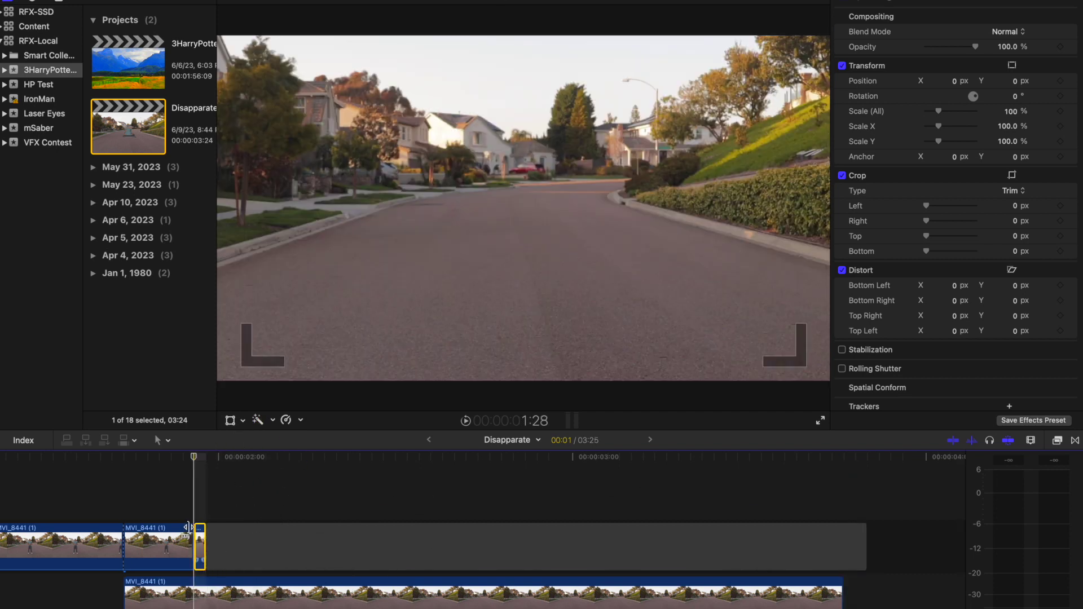
pyautogui.press('super+5')
pyautogui.moveTo(761, 491); pyautogui.dragTo(200, 554)
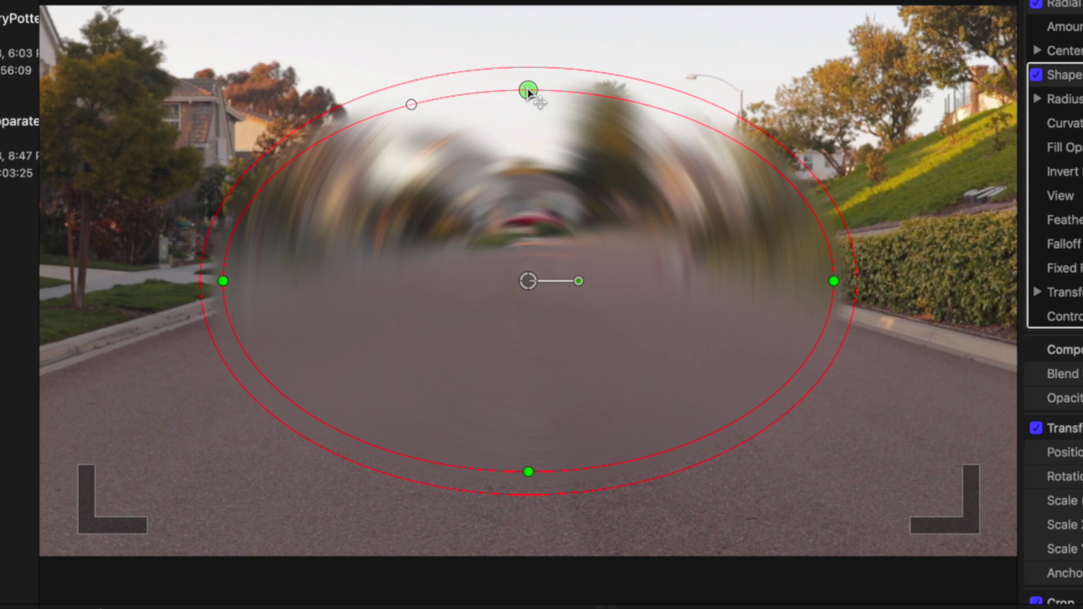
pyautogui.moveTo(528, 90); pyautogui.dragTo(528, 186)
pyautogui.moveTo(222, 280); pyautogui.dragTo(428, 302)
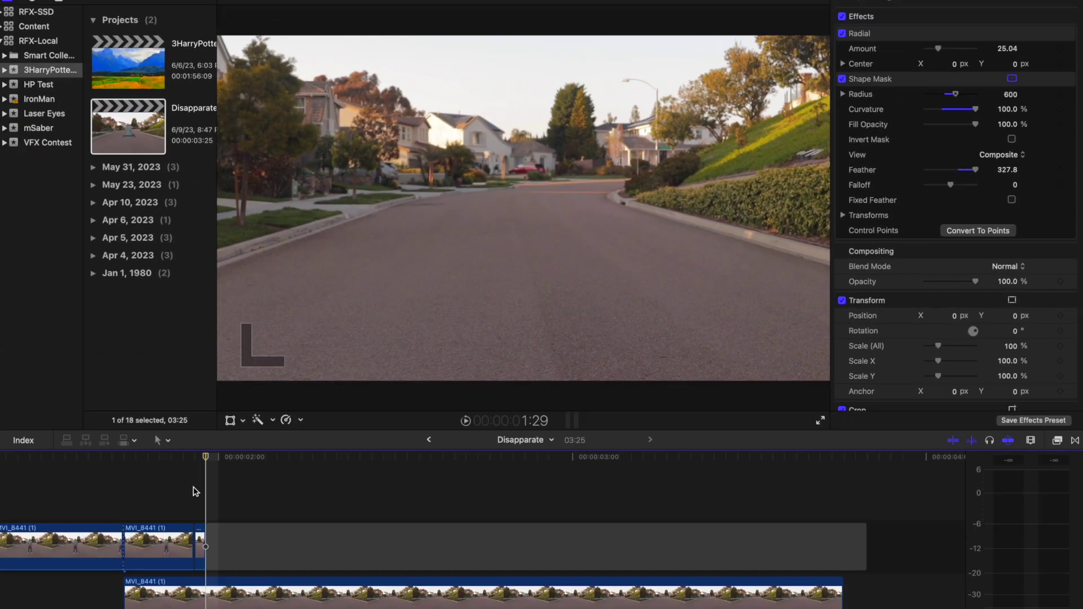
pyautogui.click(195, 491)
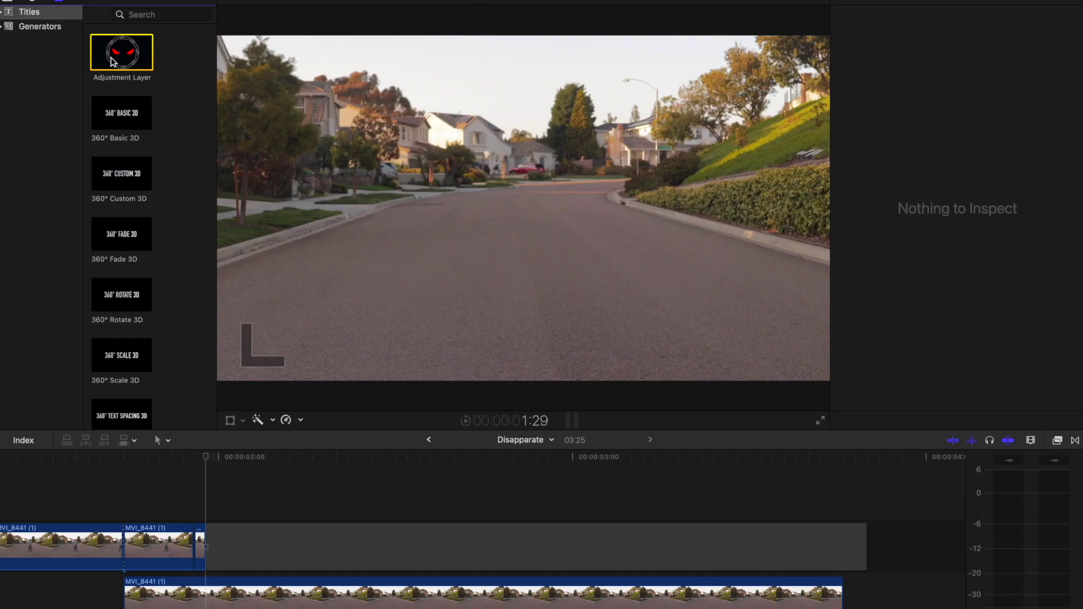
# - Add an Adjustment Layer ending at the playhead and apply the Earthquake effect to it
pyautogui.moveTo(127, 446); pyautogui.dragTo(129, 507)
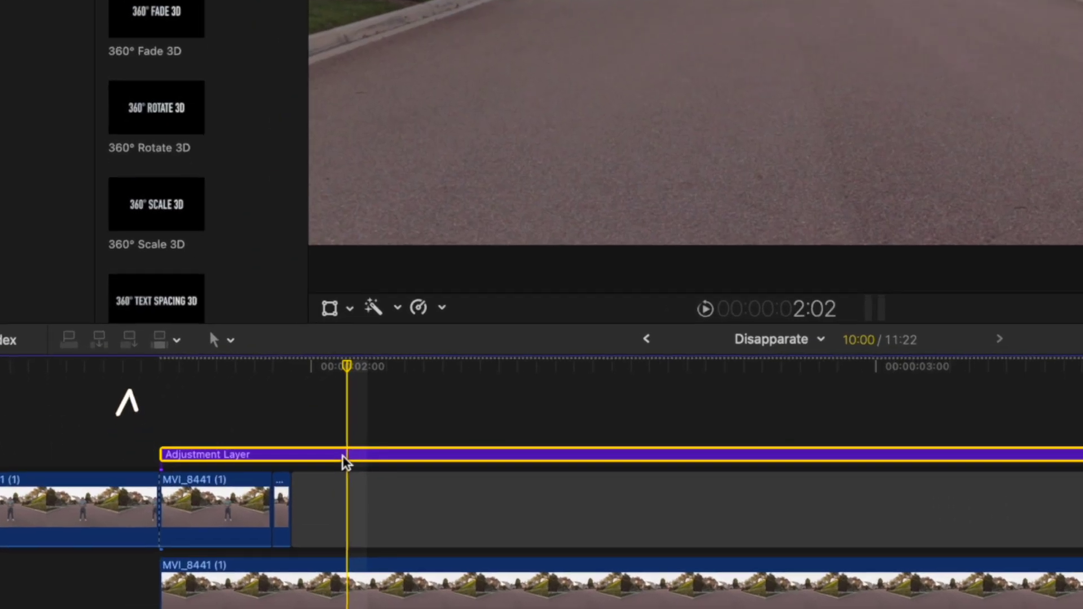
pyautogui.hotkey('alt', ']')
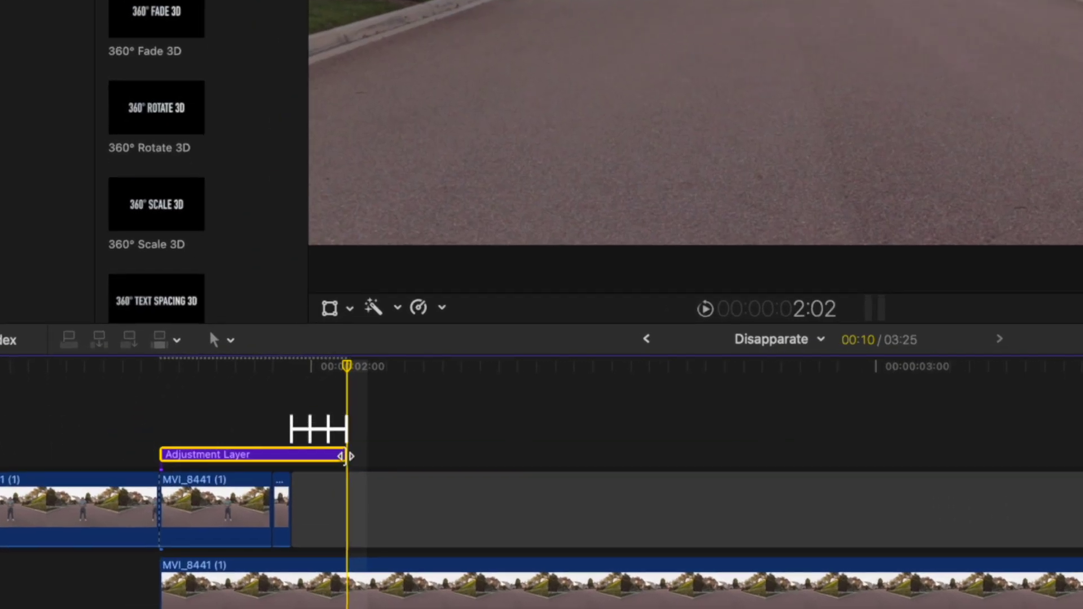
pyautogui.press('super+5')
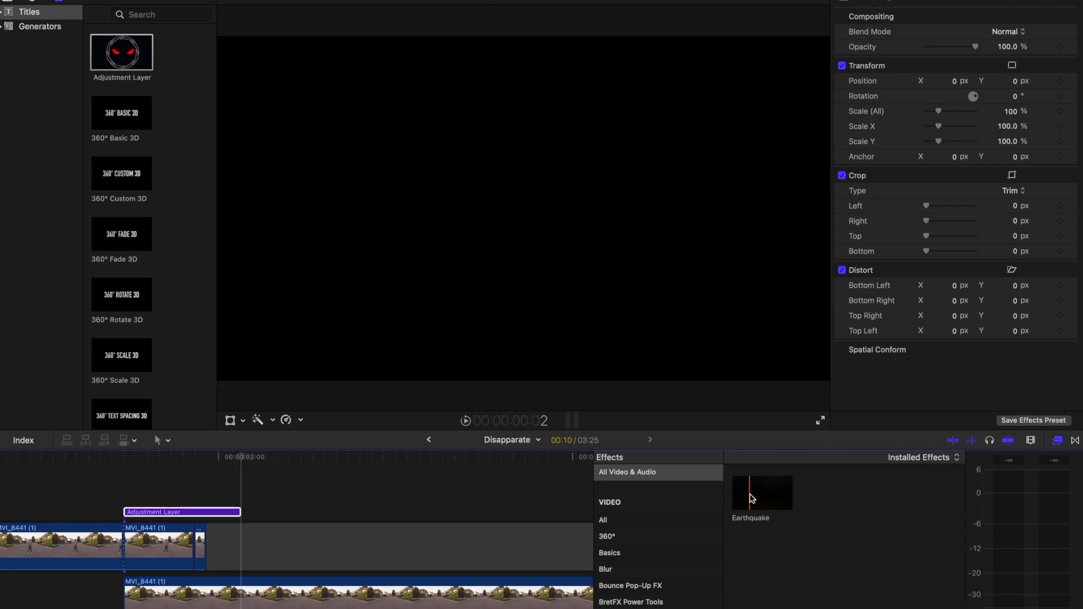
pyautogui.moveTo(762, 492); pyautogui.dragTo(220, 511)
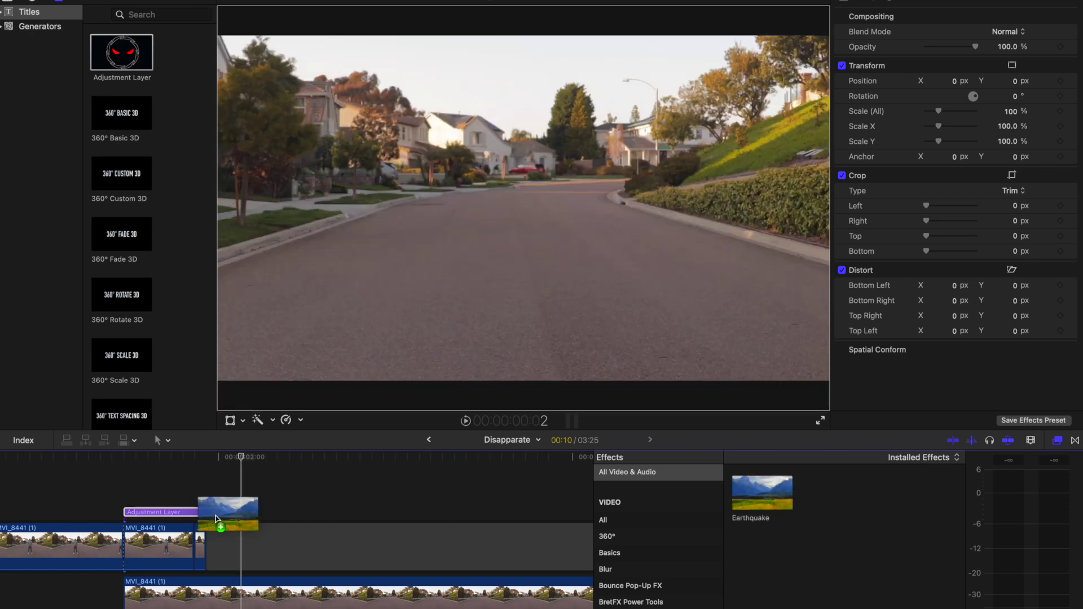
pyautogui.click(135, 511)
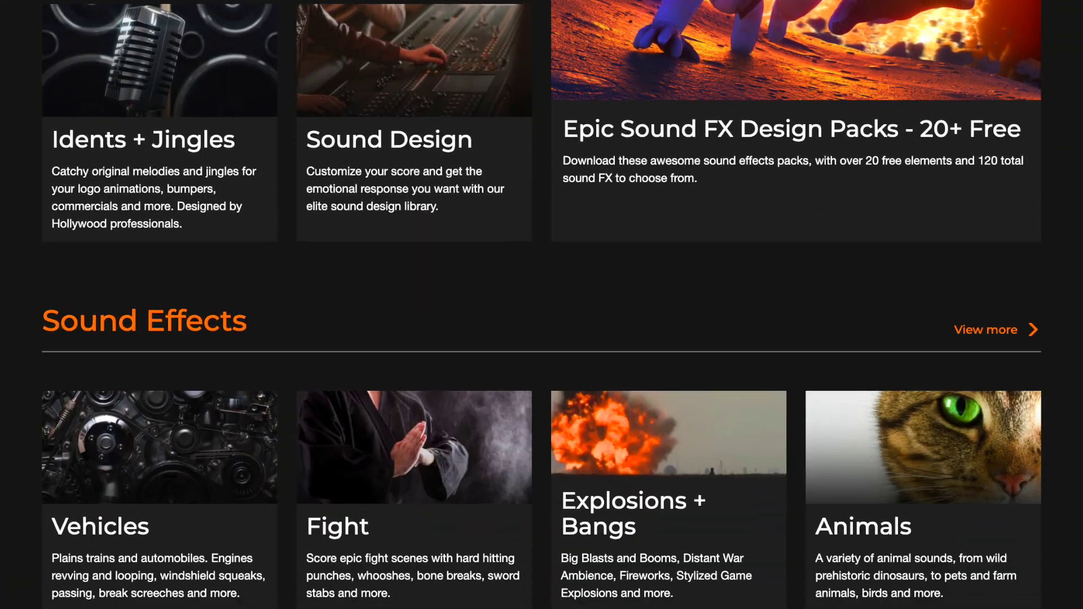
# - Browse the SoundsCrate cloth sounds and shorten the soundscrate-cloth-drop-10 clip in the timeline
pyautogui.scroll(-10, 541, 305)
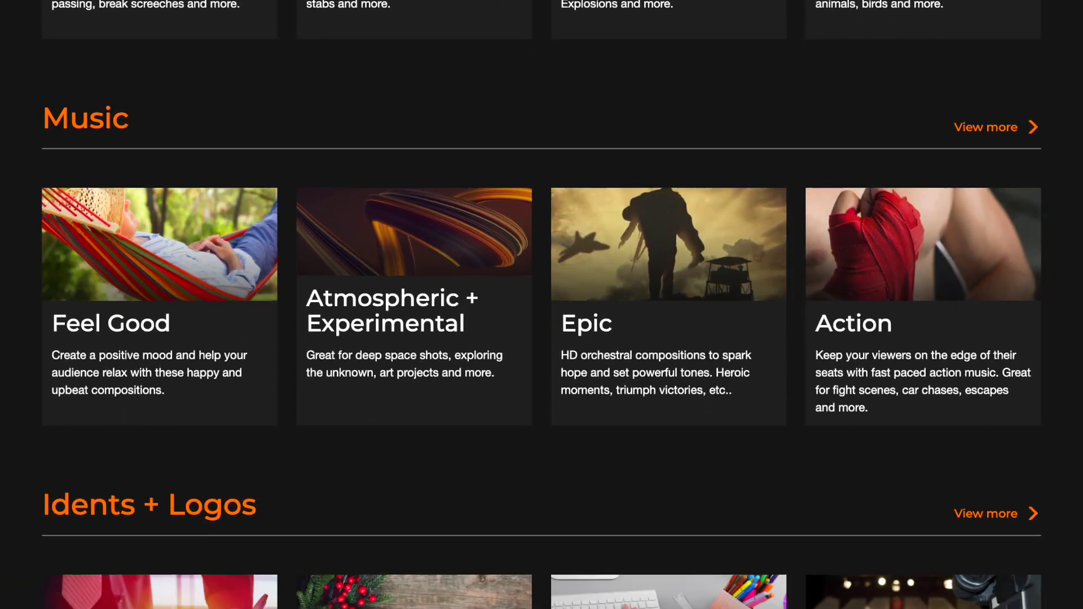
pyautogui.scroll(-5, 542, 305)
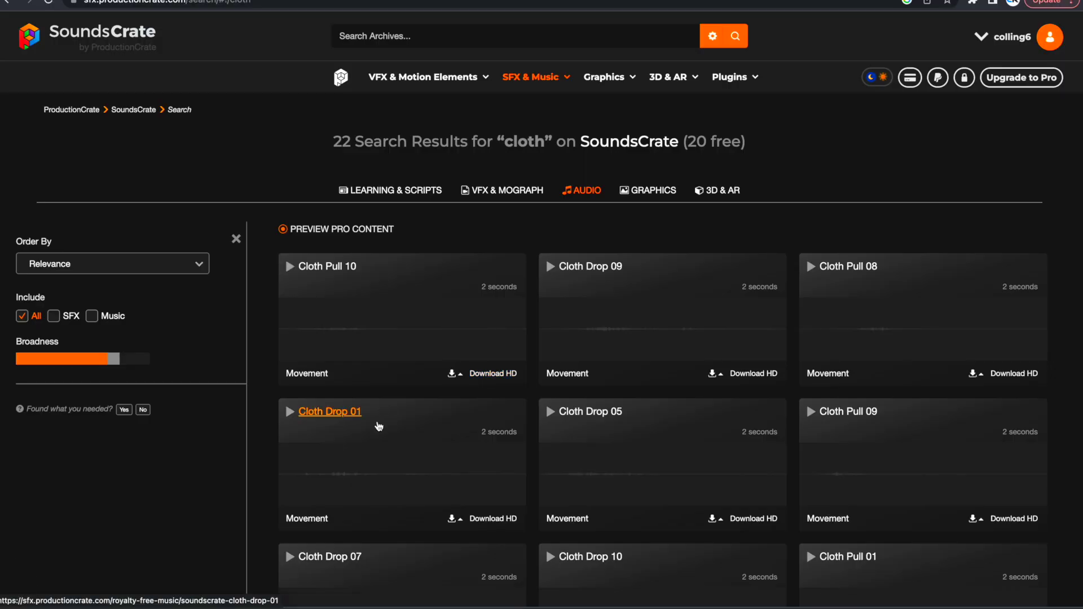
pyautogui.scroll(-2, 379, 426)
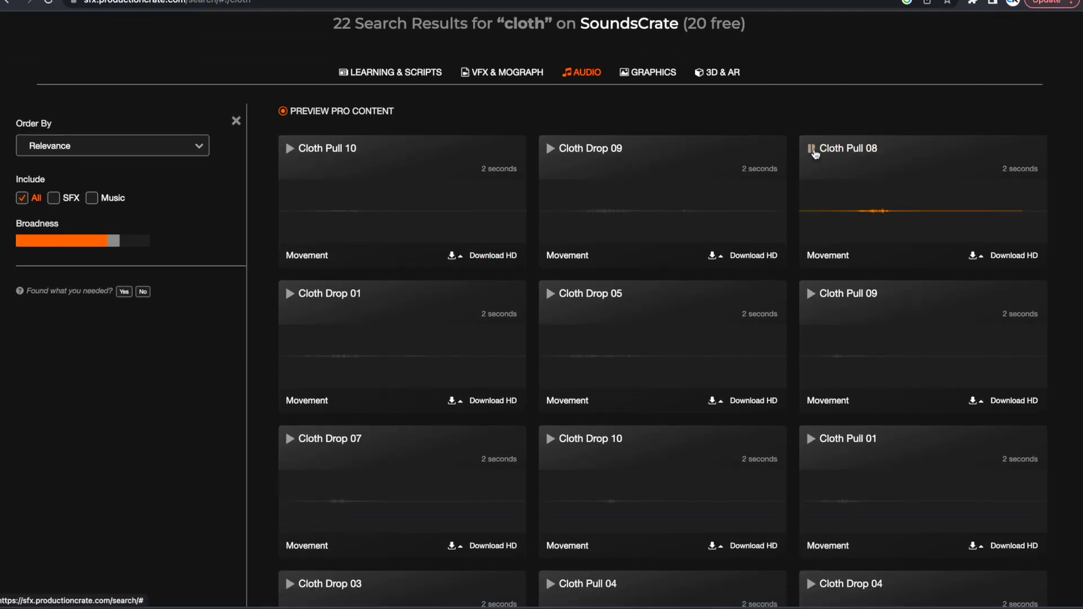
pyautogui.scroll(-3, 642, 336)
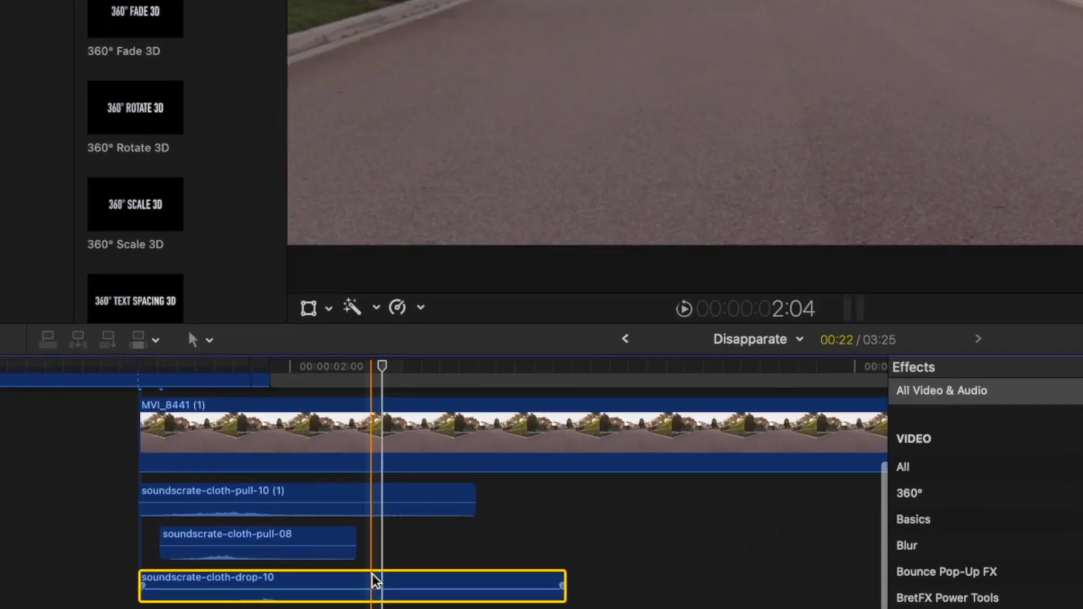
pyautogui.moveTo(563, 585); pyautogui.dragTo(370, 585)
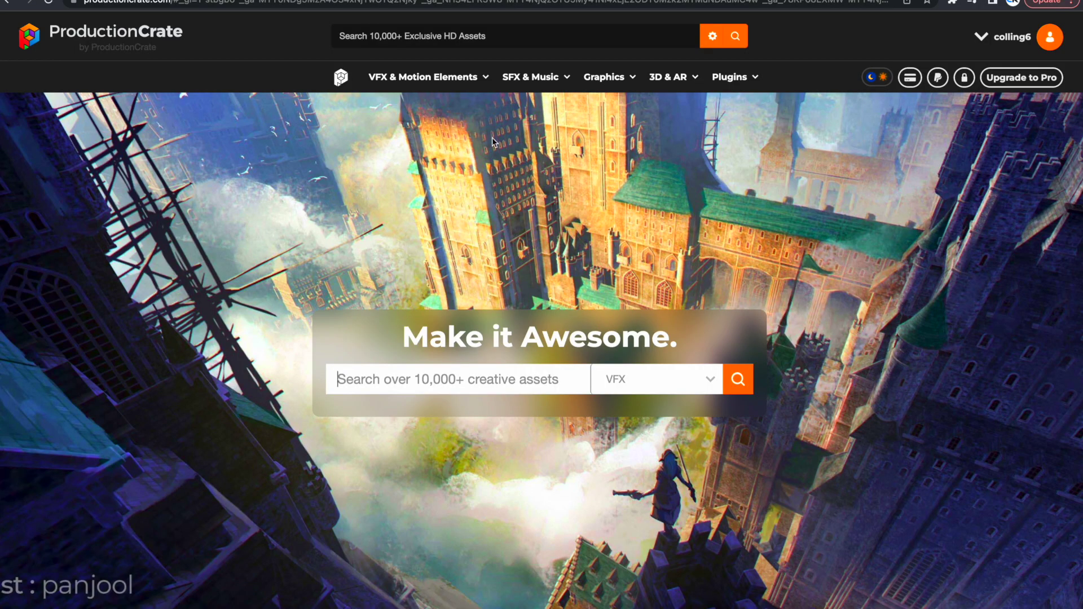
# - Switch to the web browser showing the ProductionCrate home page
pyautogui.moveTo(439, 82)
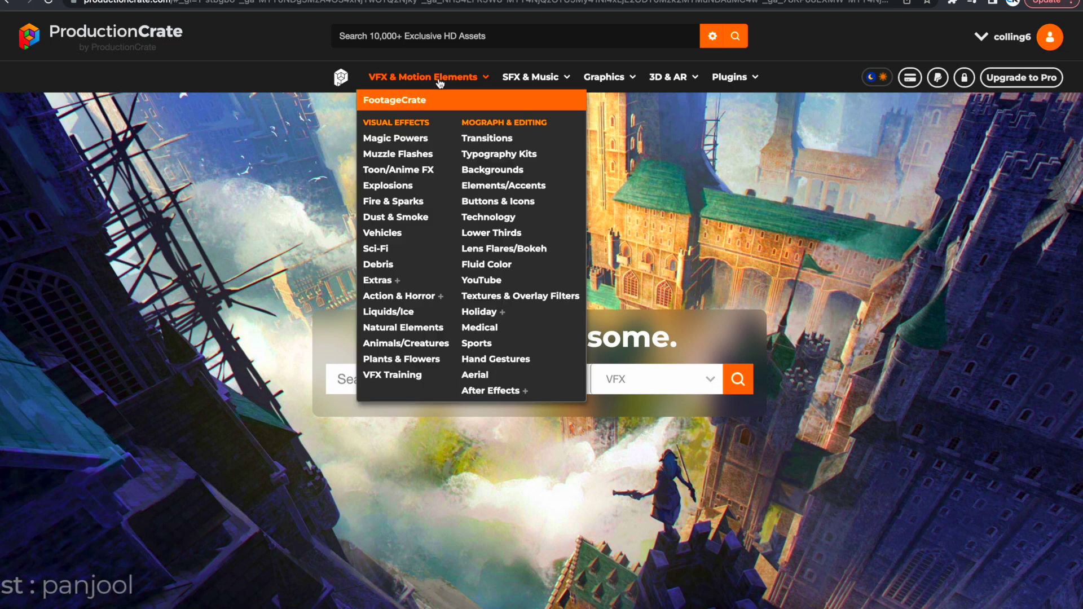
# - Filter Magic Powers to Spells + Beams and preview the green Magic Spell 1 beam
pyautogui.click(411, 138)
pyautogui.click(408, 416)
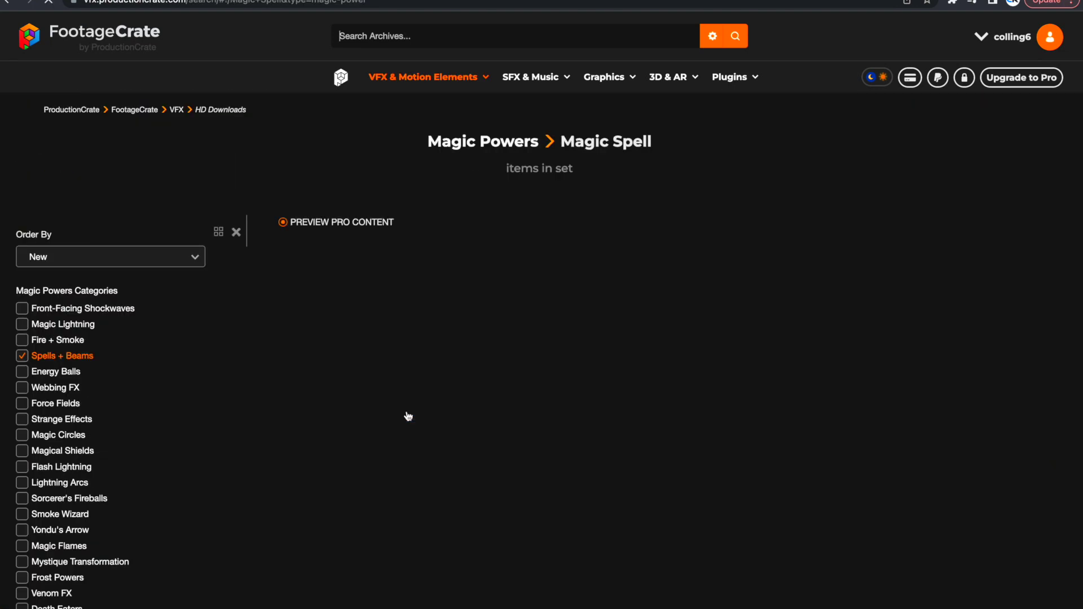
pyautogui.scroll(-20, 402, 488)
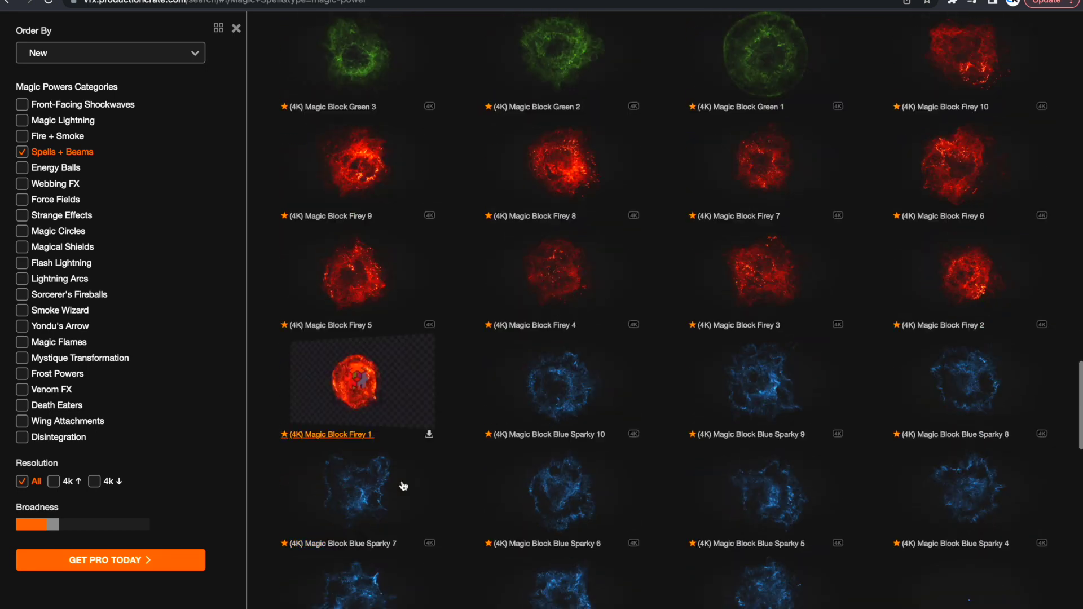
pyautogui.scroll(-20, 404, 486)
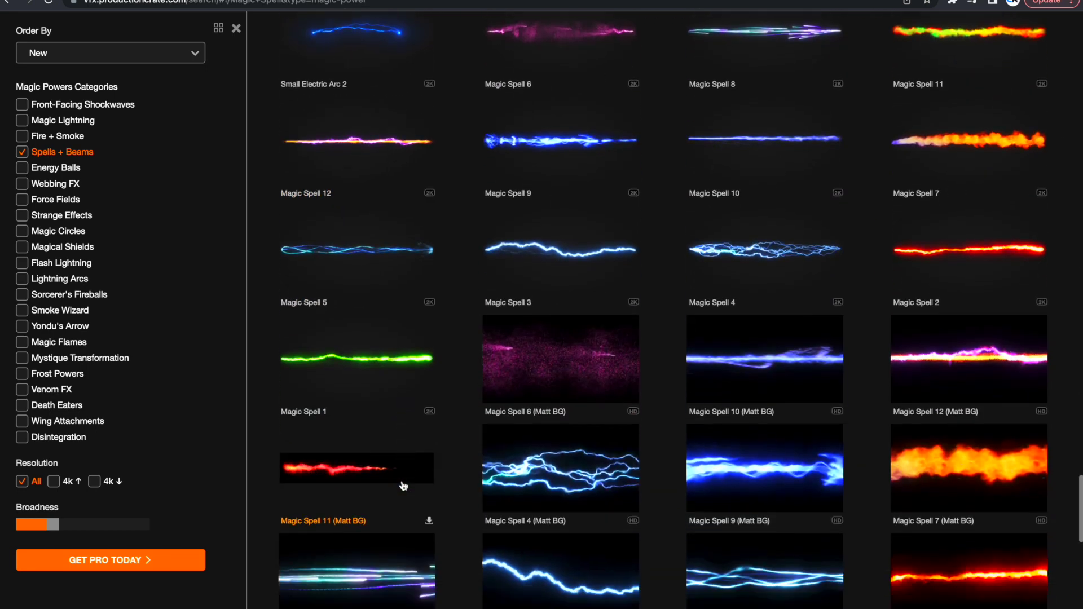
pyautogui.scroll(-2, 403, 486)
pyautogui.click(378, 270)
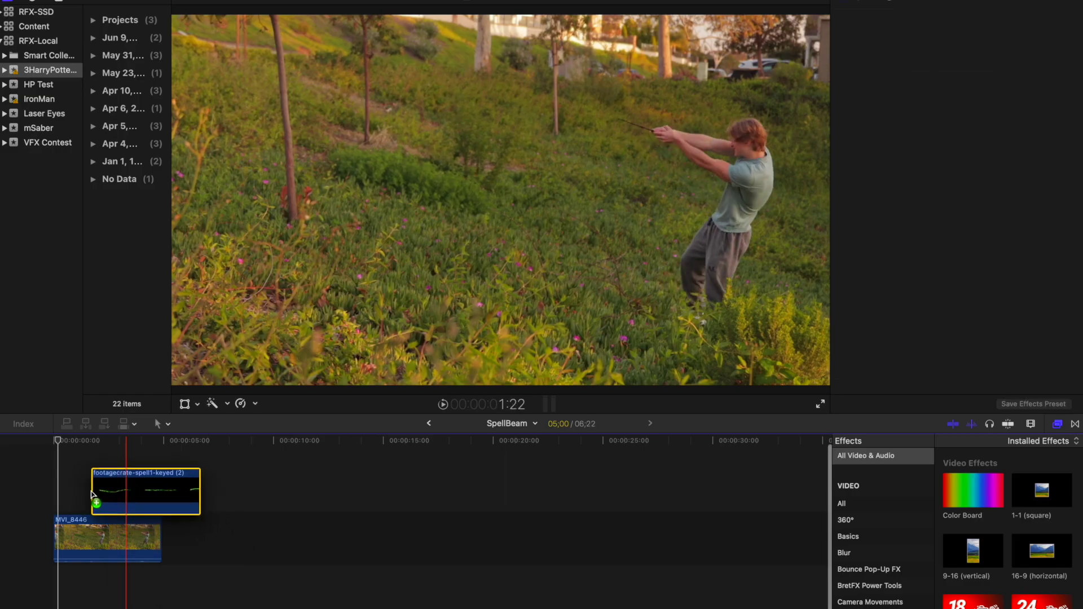
# - Shift the keyed spell clip earlier over the wand shot, mirror it with Flipped, and preview
pyautogui.press('super+equal')
pyautogui.press('super+equal')
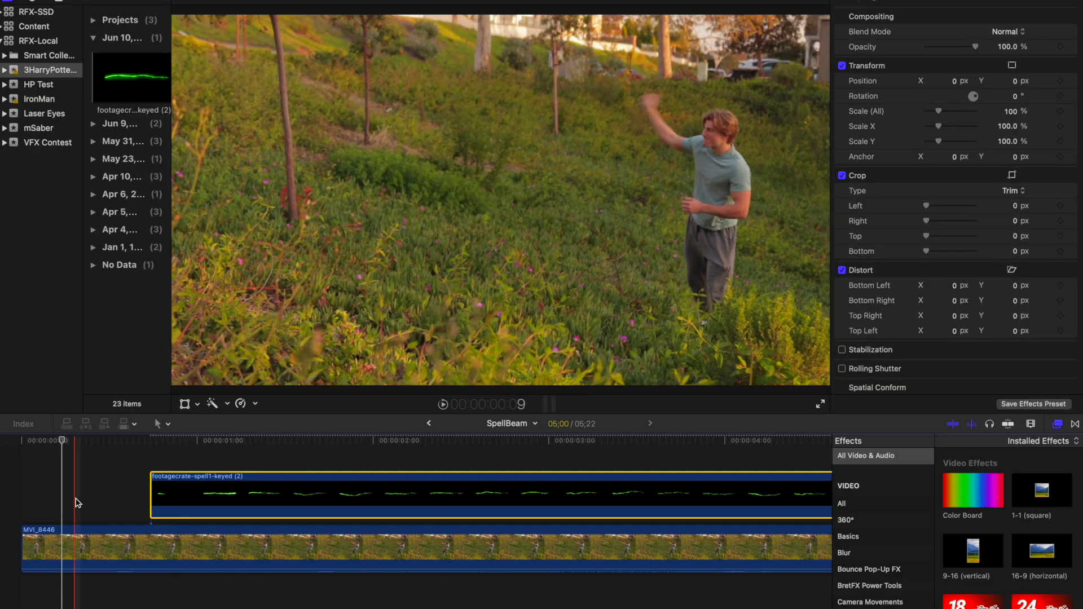
pyautogui.moveTo(213, 494); pyautogui.dragTo(143, 494)
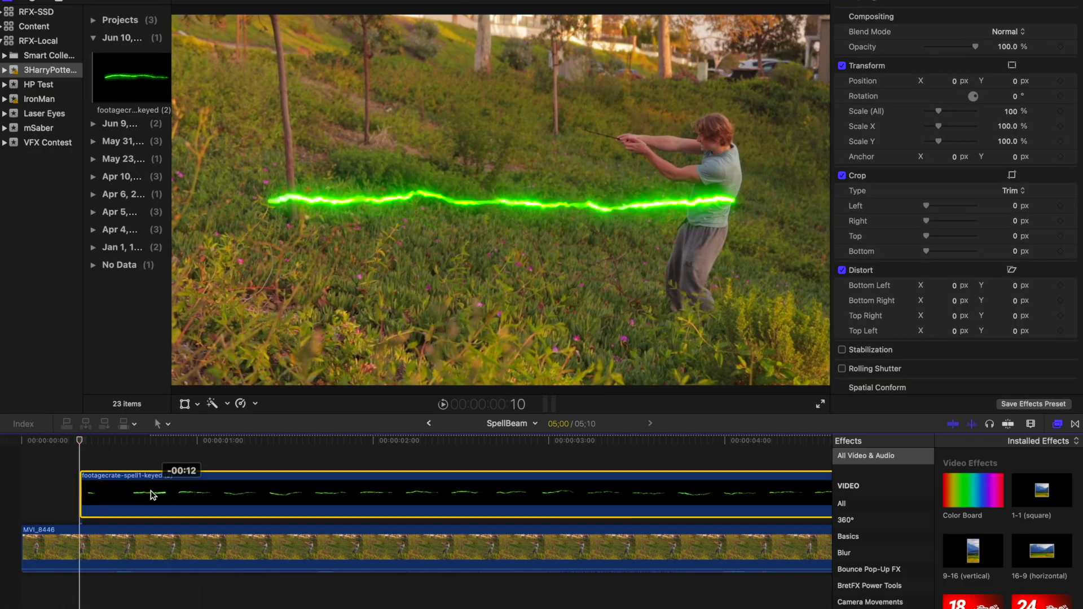
pyautogui.moveTo(970, 484); pyautogui.dragTo(604, 495)
pyautogui.press('space')
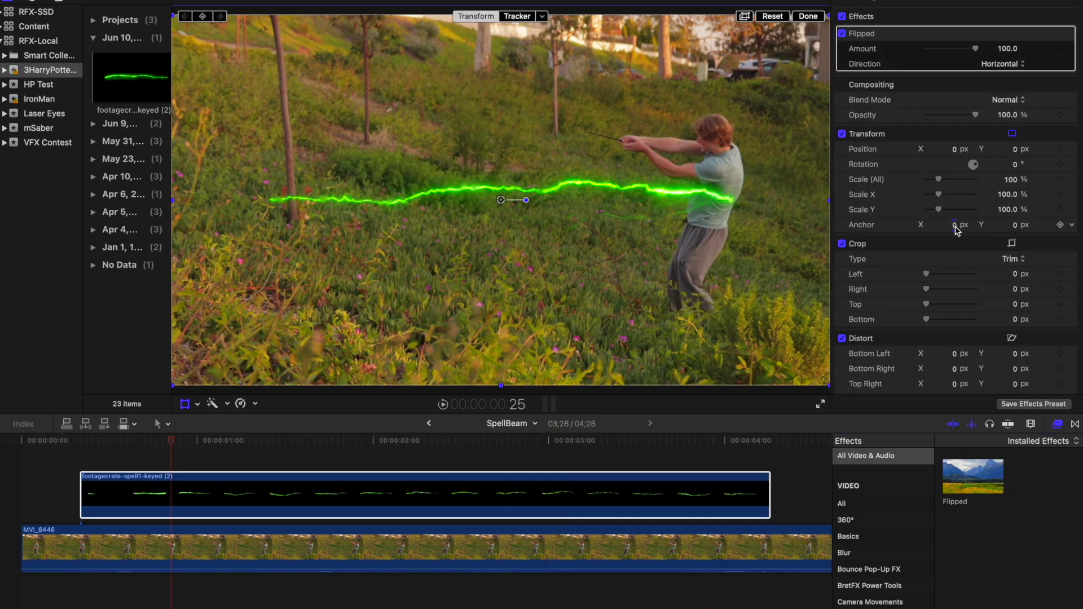
# - Anchor the beam at its wand end, move it to the wand tip, and enable Transform keyframes
pyautogui.moveTo(954, 225); pyautogui.dragTo(953, 224)
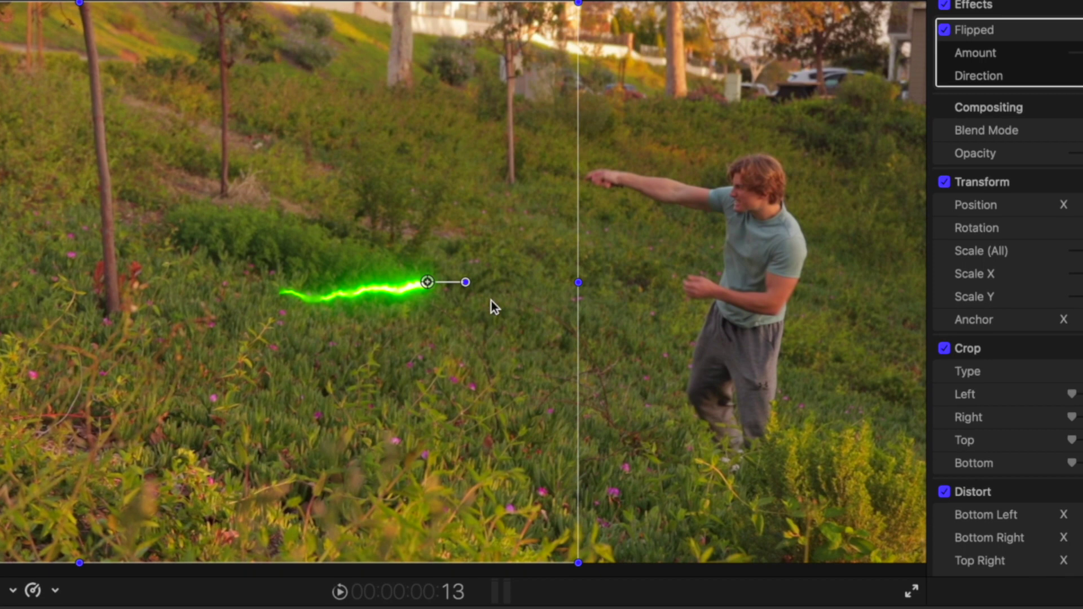
pyautogui.moveTo(507, 215); pyautogui.dragTo(602, 165)
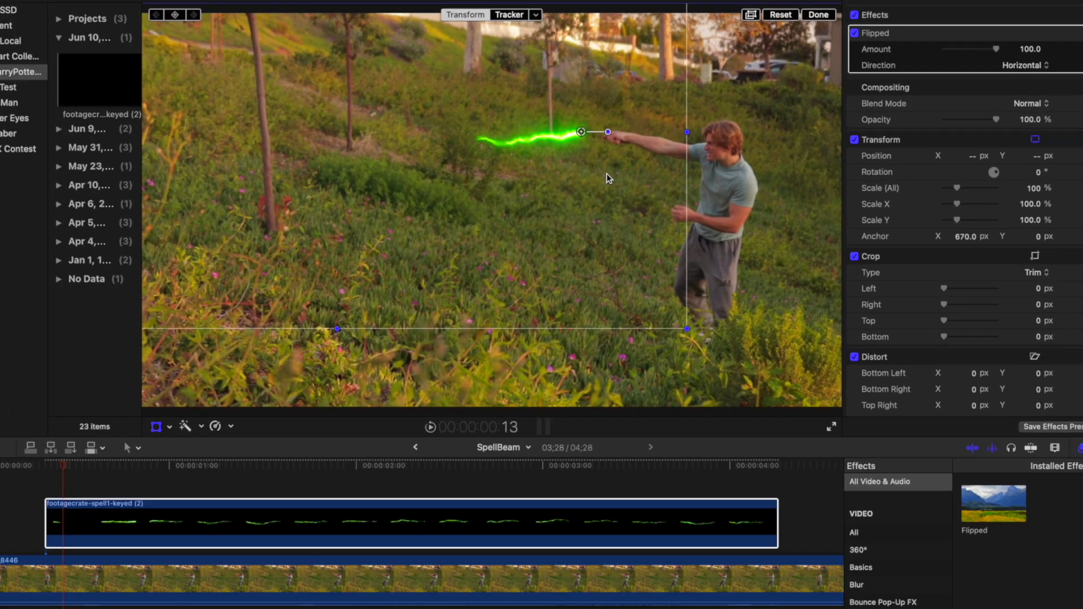
pyautogui.press('Right')
pyautogui.press('Right')
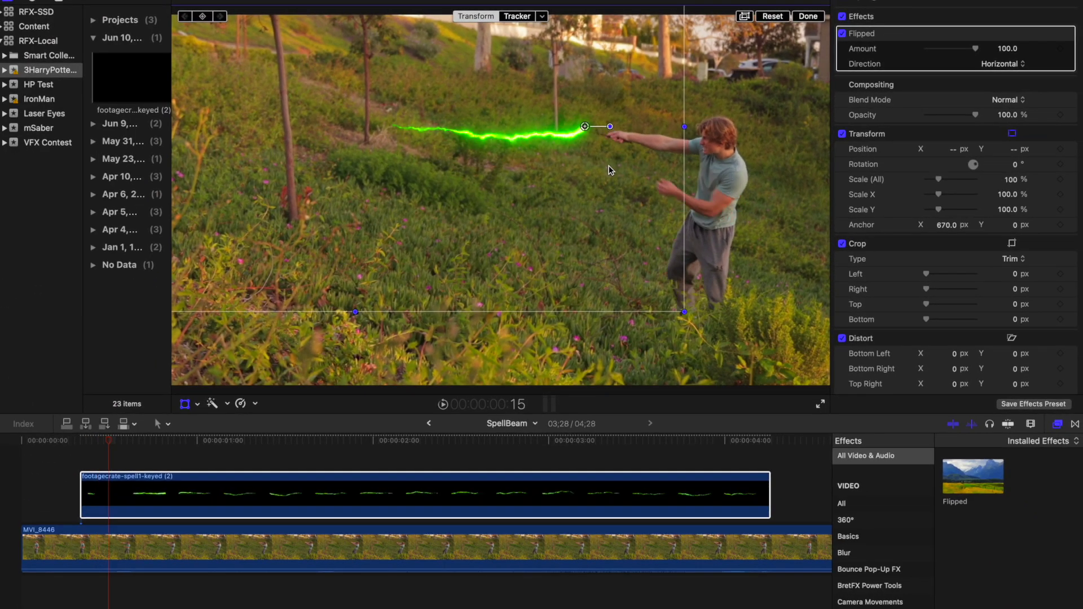
pyautogui.click(1061, 150)
pyautogui.press('space')
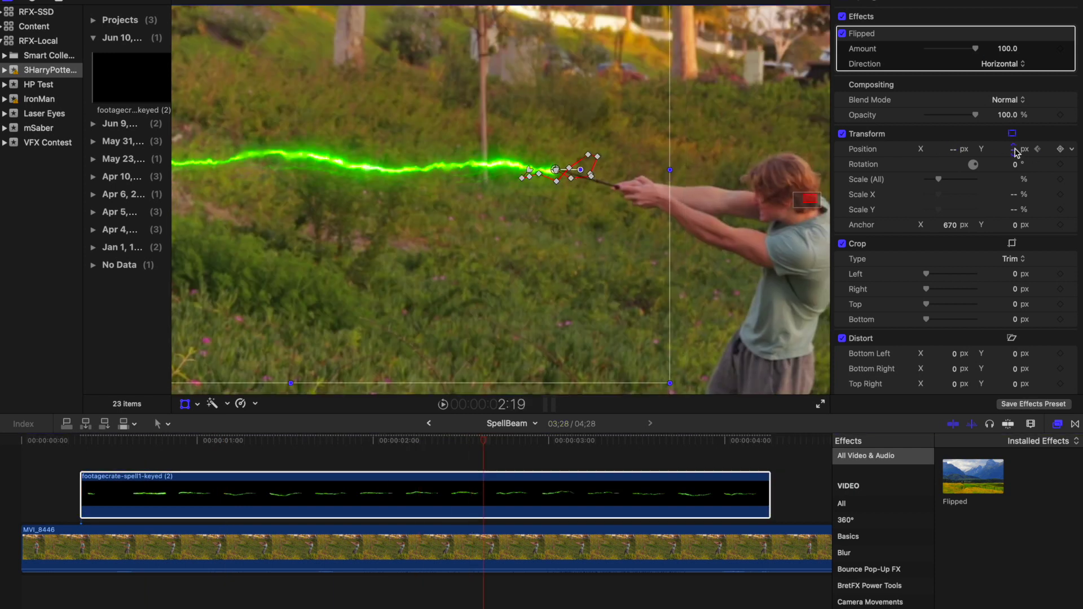
# - Keyframe the beam's scale, rotation and position at other frames so it follows the wand
pyautogui.click(94, 441)
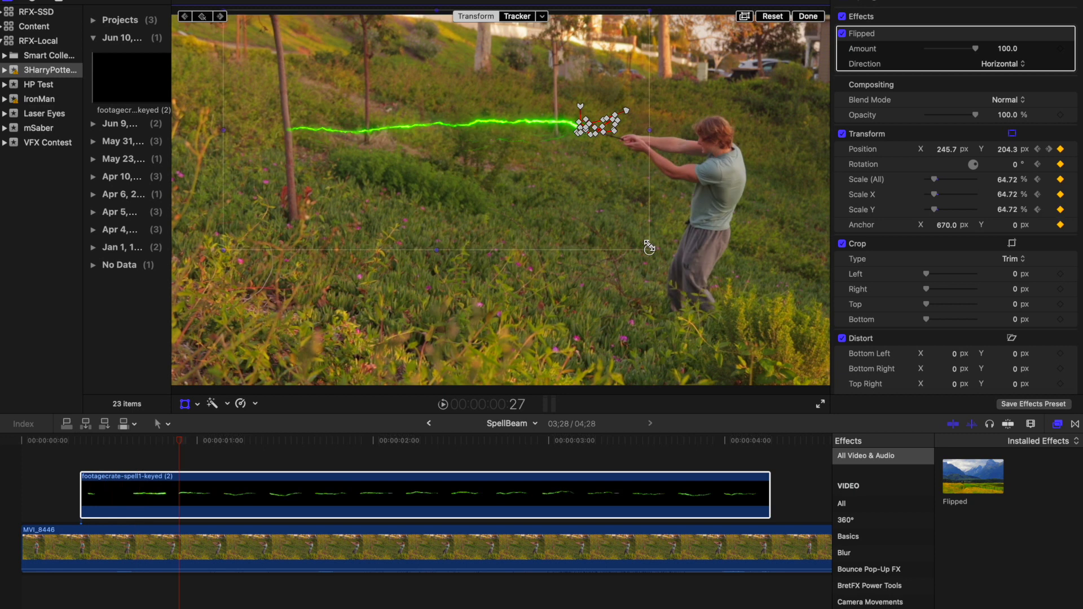
pyautogui.moveTo(648, 241); pyautogui.dragTo(685, 238)
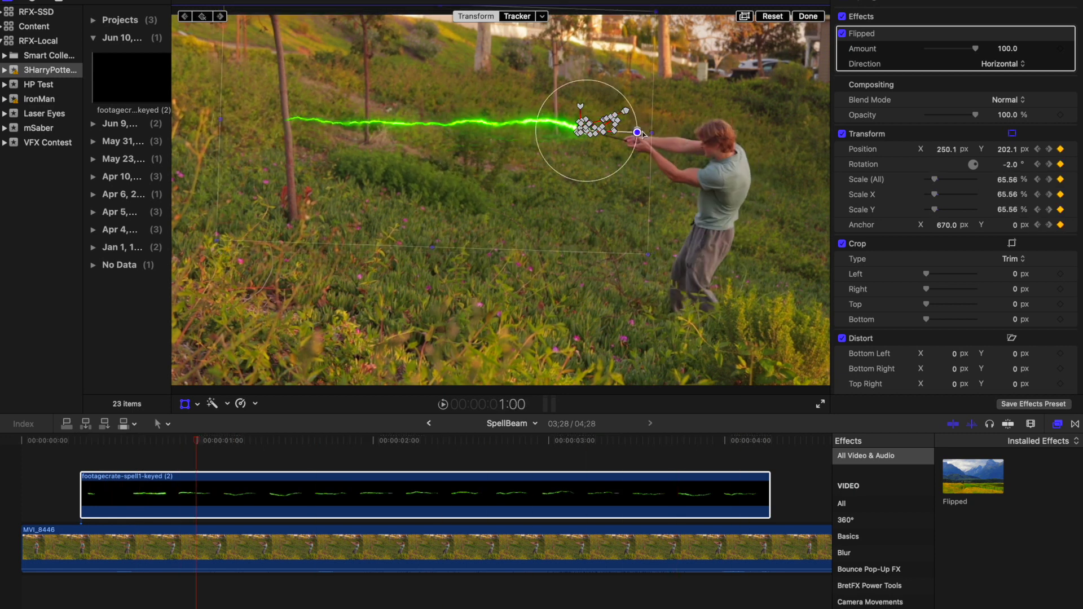
pyautogui.moveTo(643, 134); pyautogui.dragTo(702, 113)
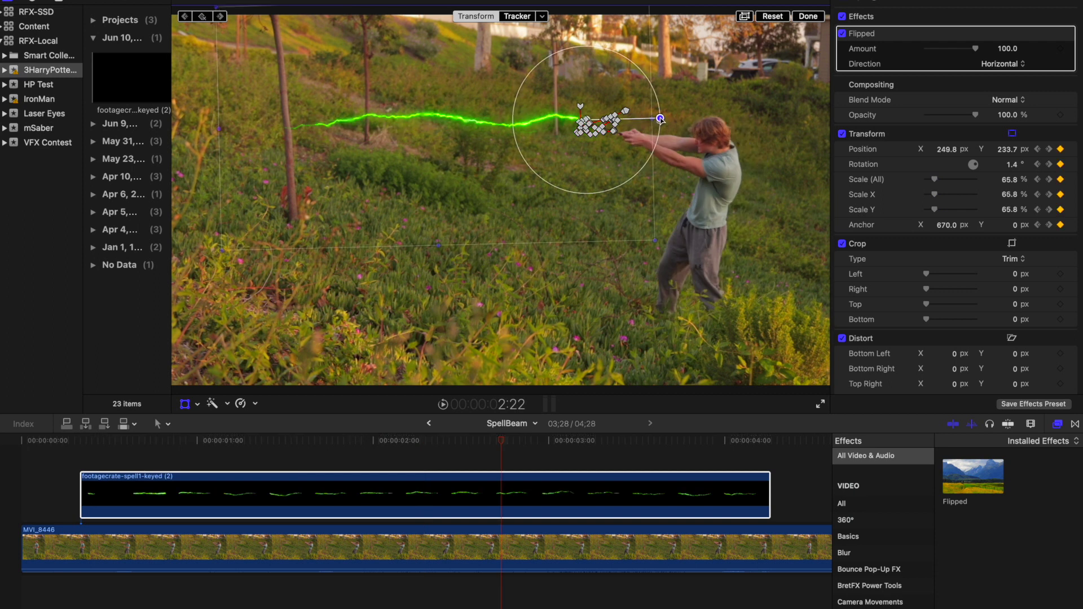
pyautogui.moveTo(707, 125); pyautogui.dragTo(649, 124)
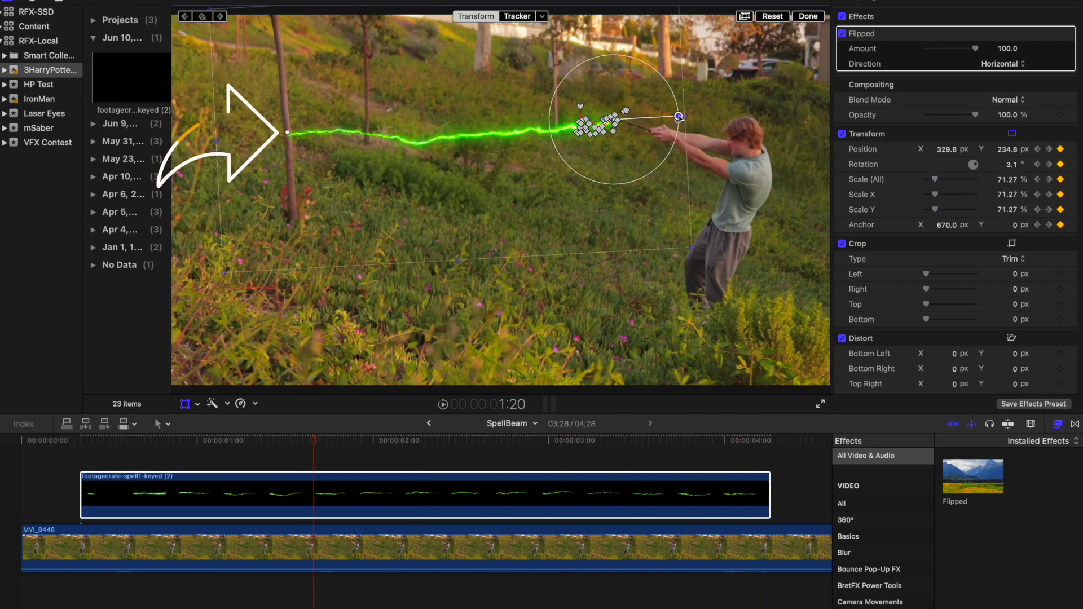
pyautogui.click(70, 447)
pyautogui.press('space')
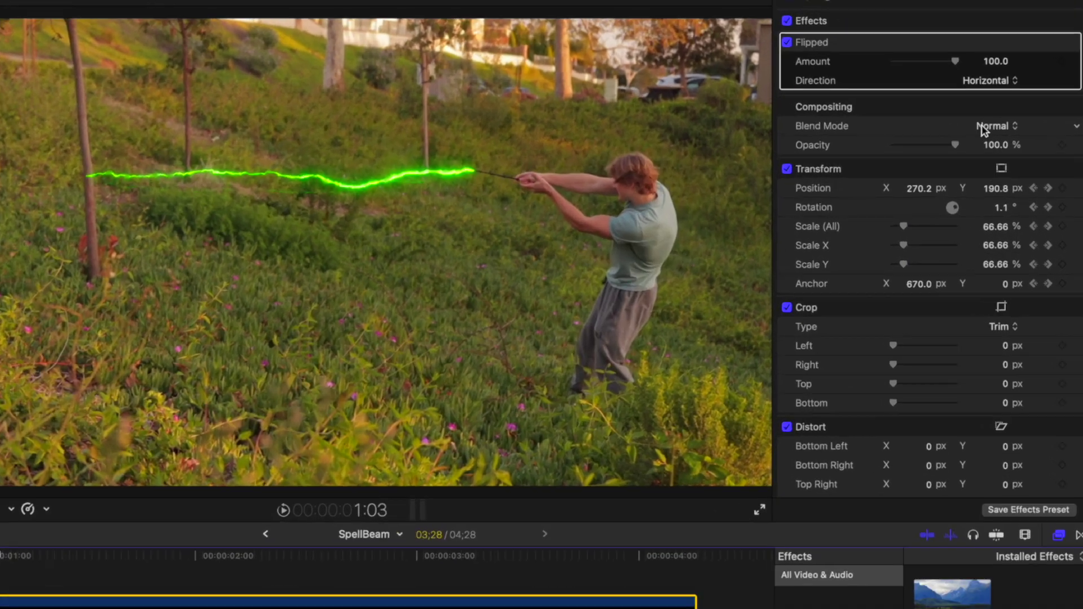
# - Set the beam's Blend Mode to Screen and bring up its Color Wheels for the hue shift
pyautogui.click(1055, 124)
pyautogui.click(1003, 313)
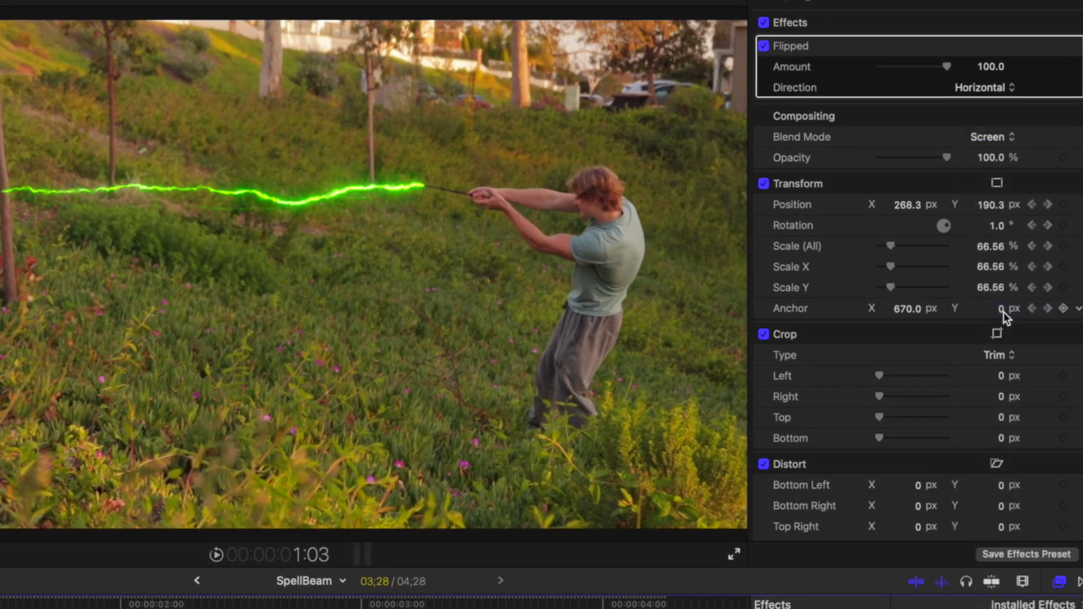
pyautogui.click(788, 2)
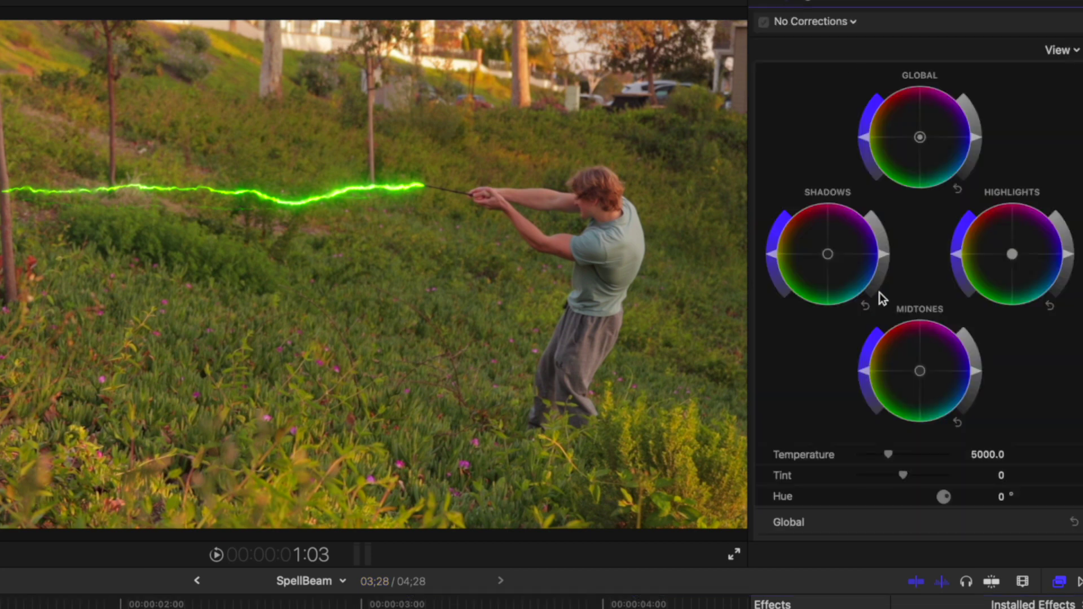
pyautogui.scroll(-4, 878, 295)
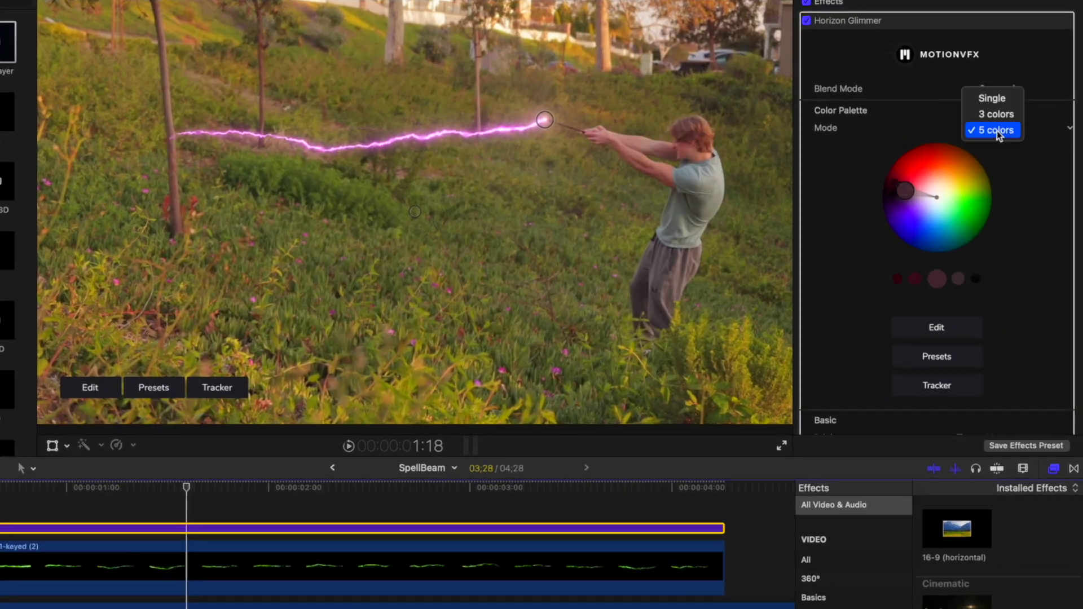
# - Set the Horizon Glimmer palette to 3 colors, Flicker Speed 200 and Amplitude 145
pyautogui.click(996, 114)
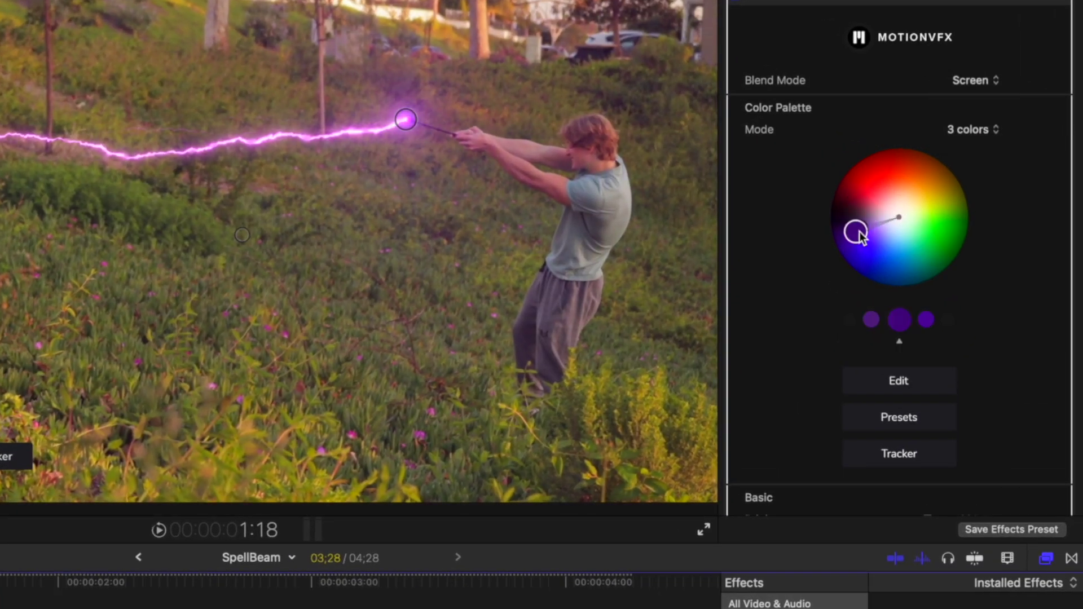
pyautogui.scroll(-15, 840, 310)
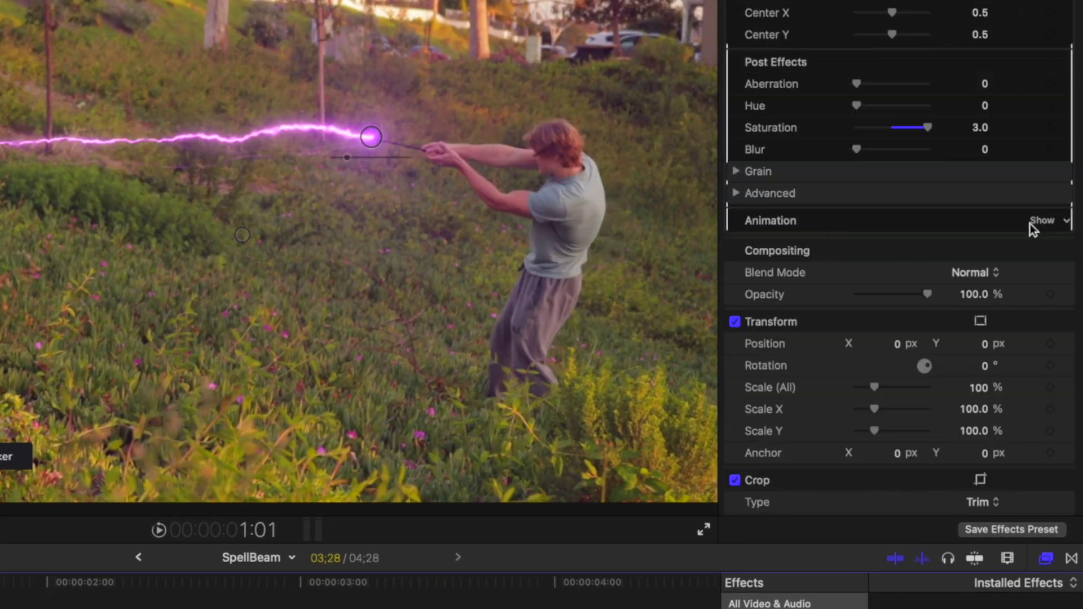
pyautogui.click(1029, 225)
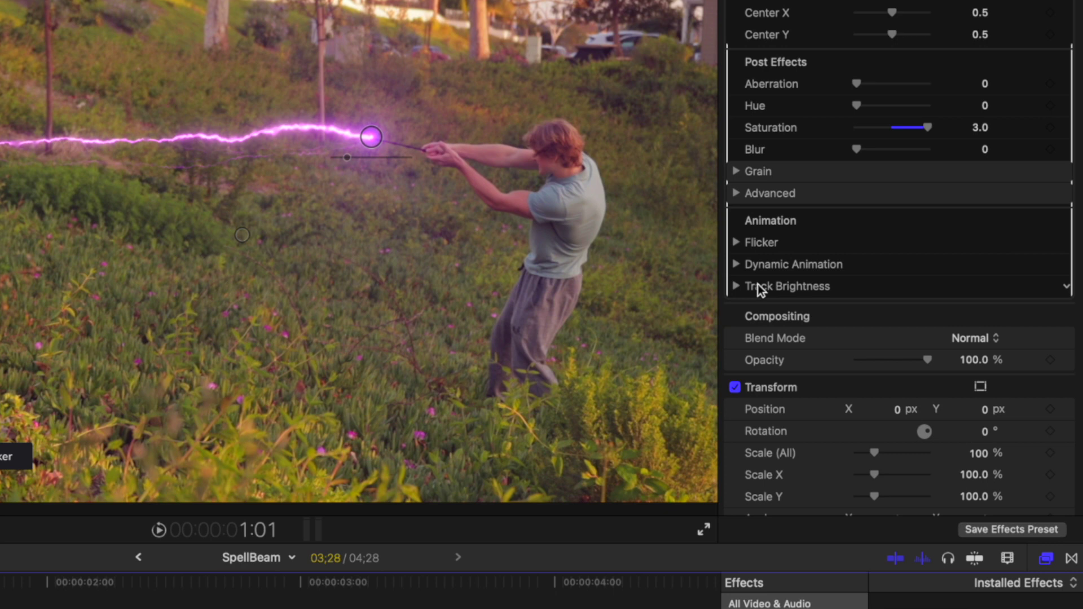
pyautogui.click(736, 243)
pyautogui.moveTo(929, 269); pyautogui.dragTo(939, 266)
pyautogui.moveTo(875, 285); pyautogui.dragTo(914, 290)
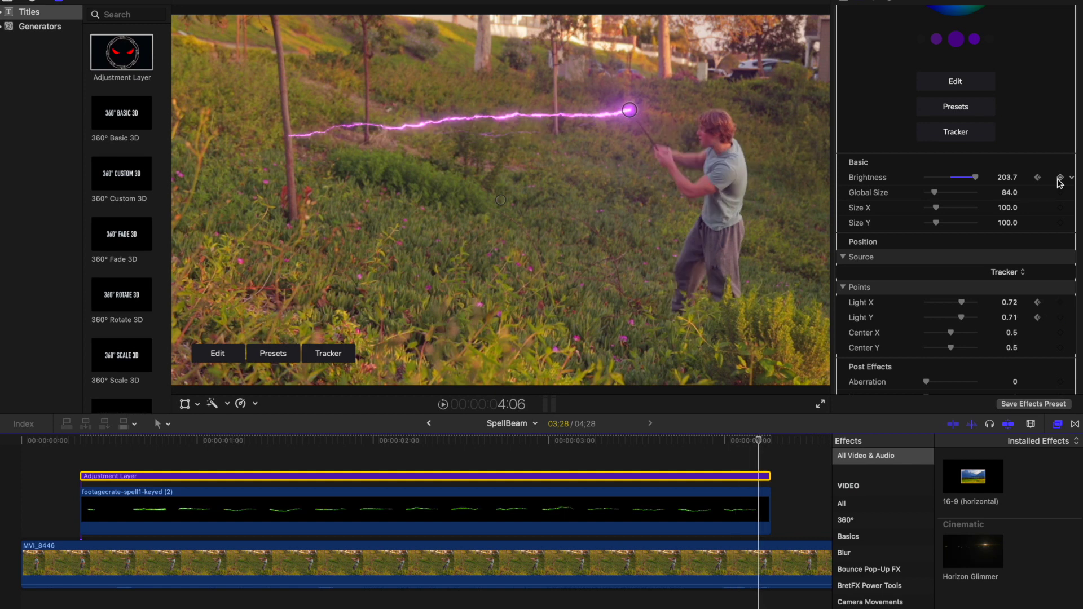
# - Preview the glowing beam, then reselect the Adjustment Layer to review its settings
pyautogui.click(87, 456)
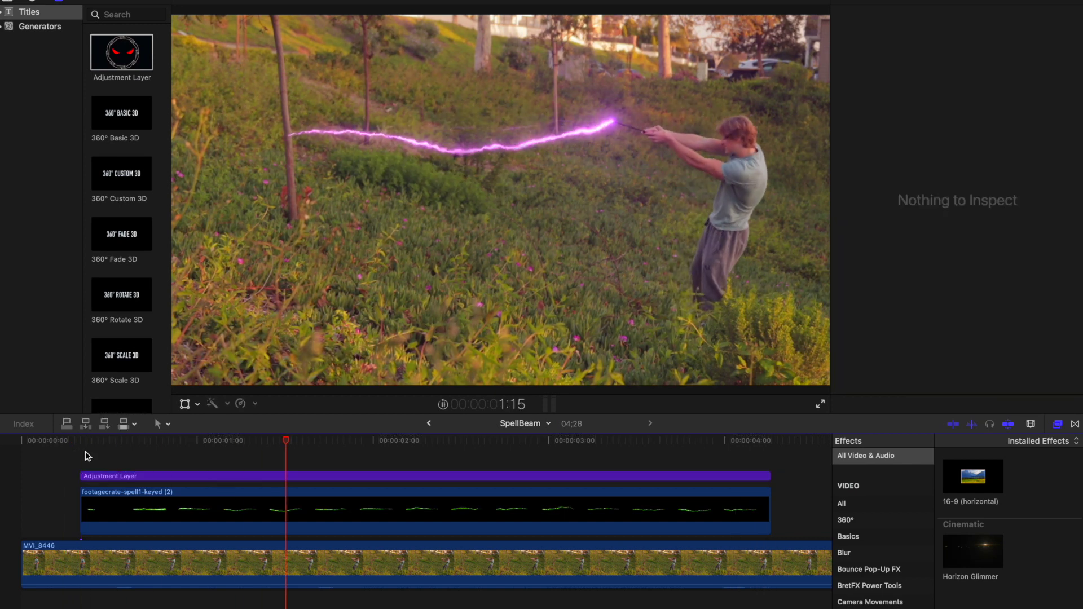
pyautogui.click(161, 476)
pyautogui.scroll(-10, 960, 309)
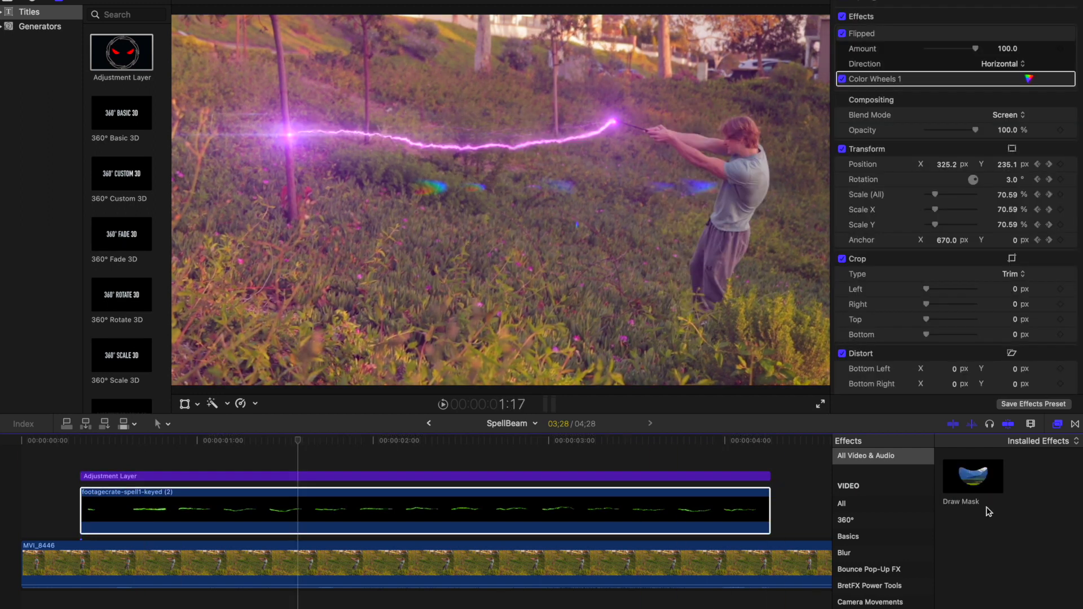
# - Apply Draw Mask to the footagecrate spell clip, outline the man, and invert the mask
pyautogui.moveTo(973, 476); pyautogui.dragTo(375, 505)
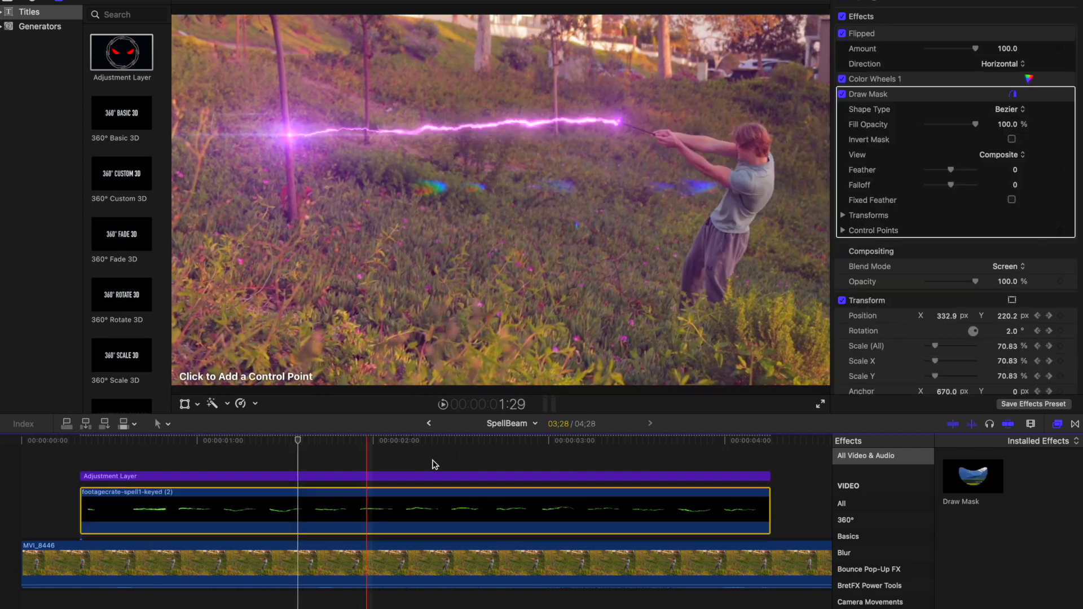
pyautogui.click(660, 63)
pyautogui.click(668, 201)
pyautogui.click(795, 203)
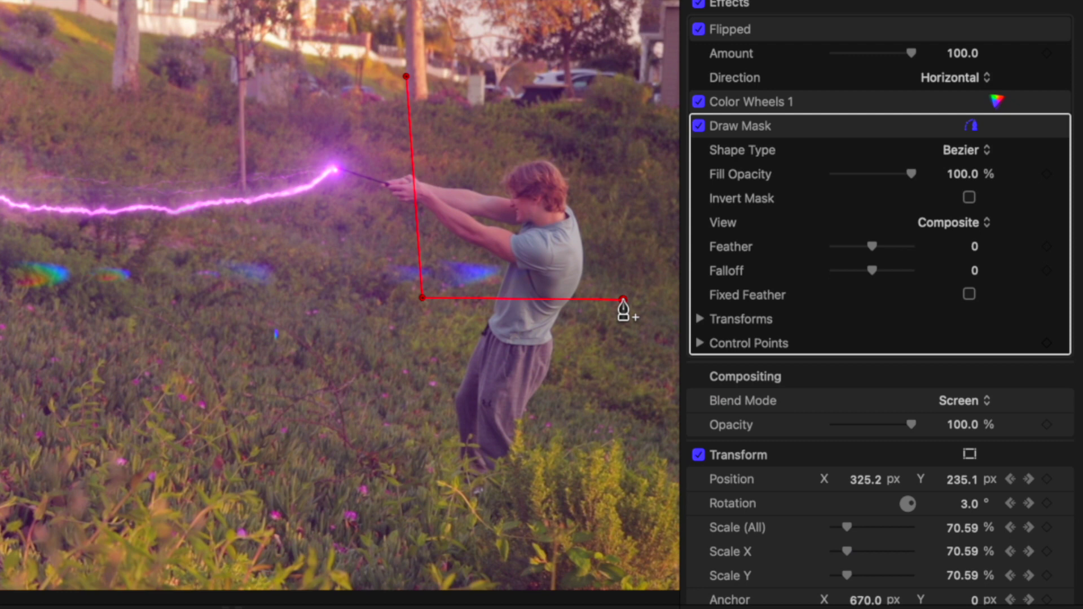
pyautogui.click(408, 75)
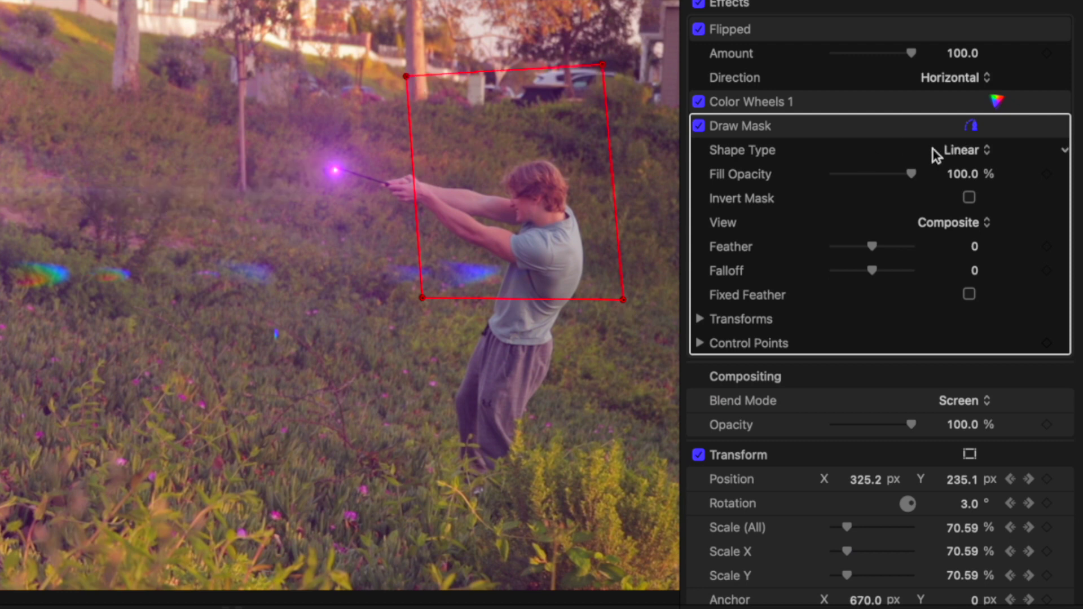
pyautogui.click(969, 198)
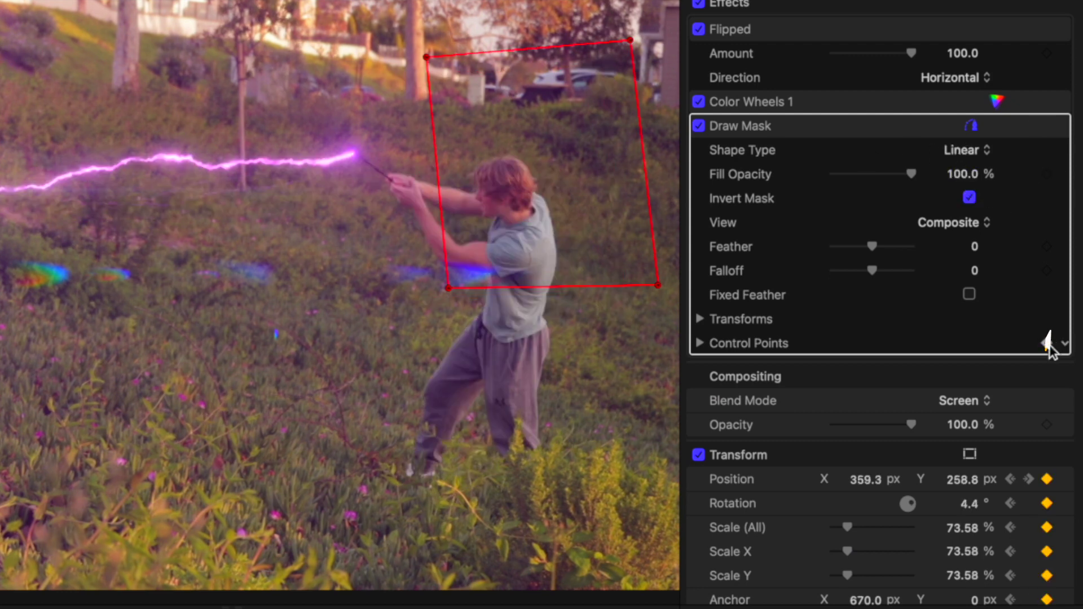
# - Keyframe the mask's Control Points at a later frame and play back the masked beam
pyautogui.press('space')
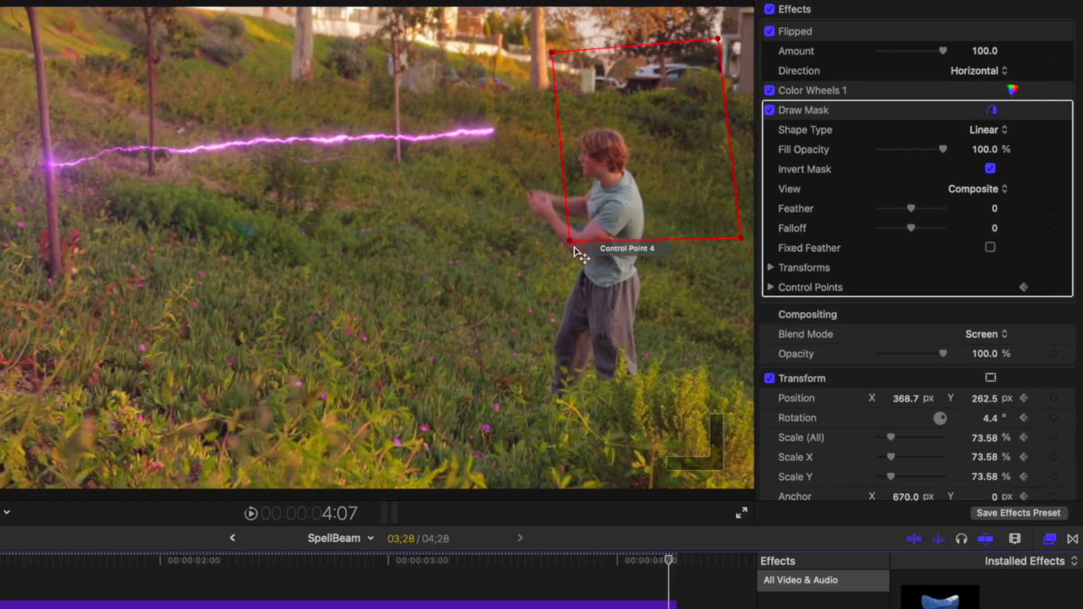
pyautogui.click(453, 286)
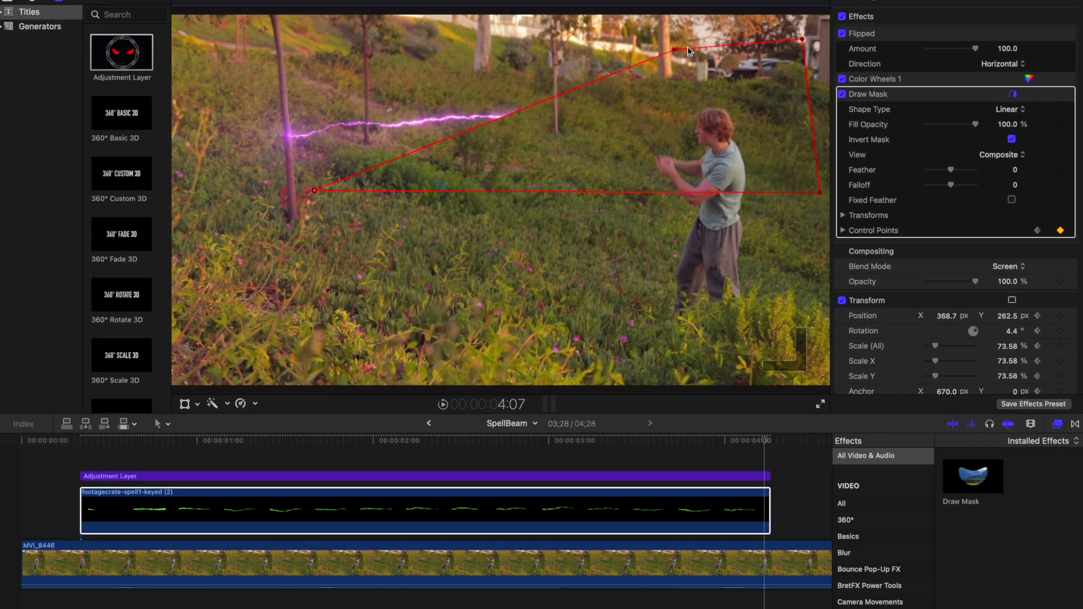
pyautogui.hotkey('shift', '/')
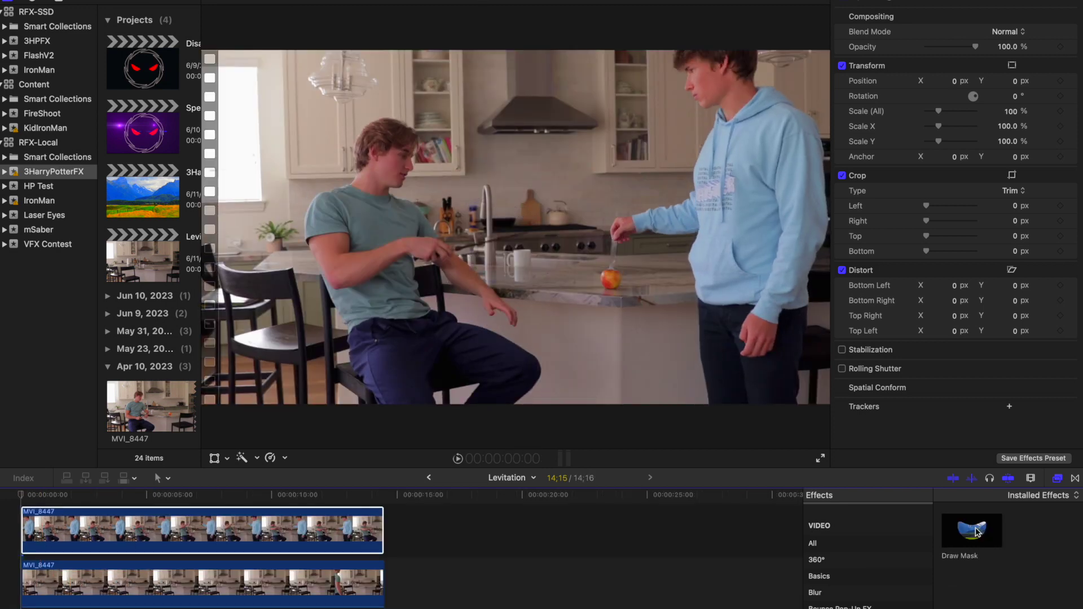
# - Apply Draw Mask to the top clip and, at 400% viewer zoom, draw an inverted shape above the apple
pyautogui.moveTo(977, 532); pyautogui.dragTo(282, 538)
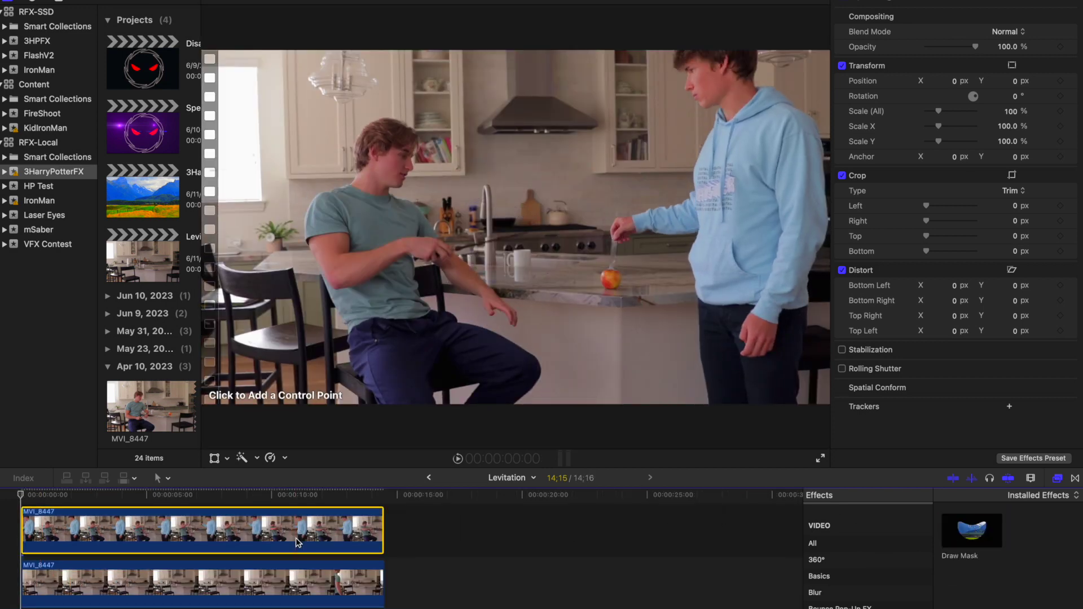
pyautogui.click(769, 6)
pyautogui.click(779, 112)
pyautogui.scroll(-5, 806, 221)
pyautogui.hscroll(10, 806, 222)
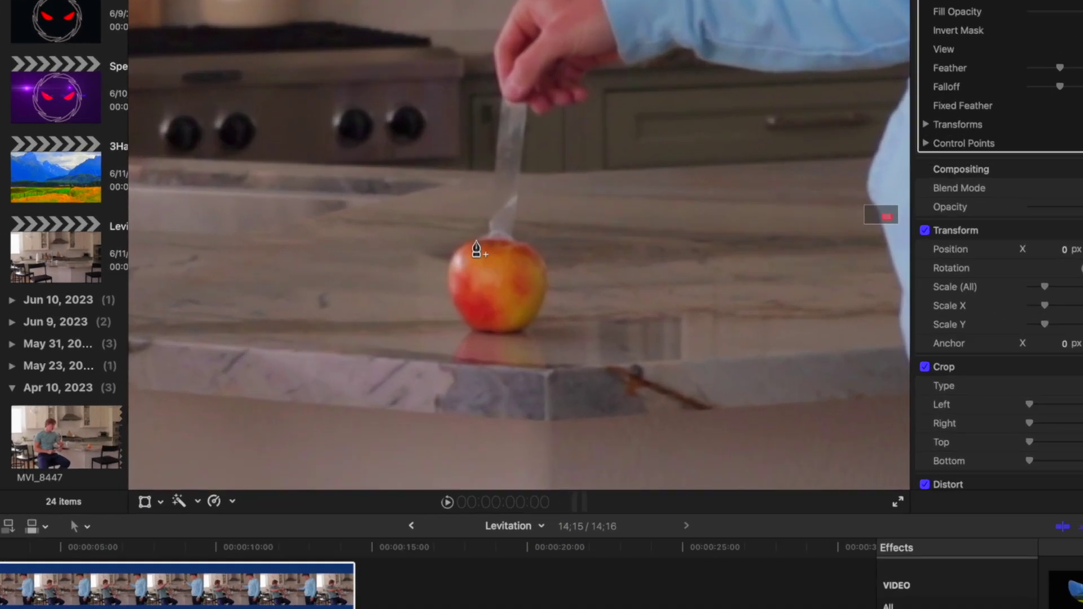
pyautogui.click(476, 241)
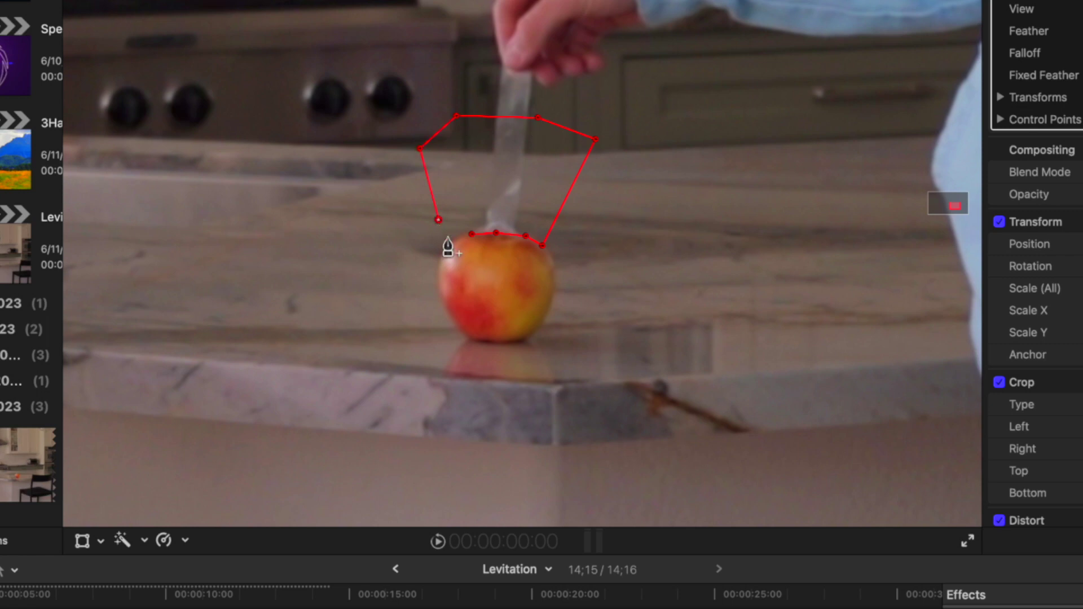
pyautogui.click(467, 239)
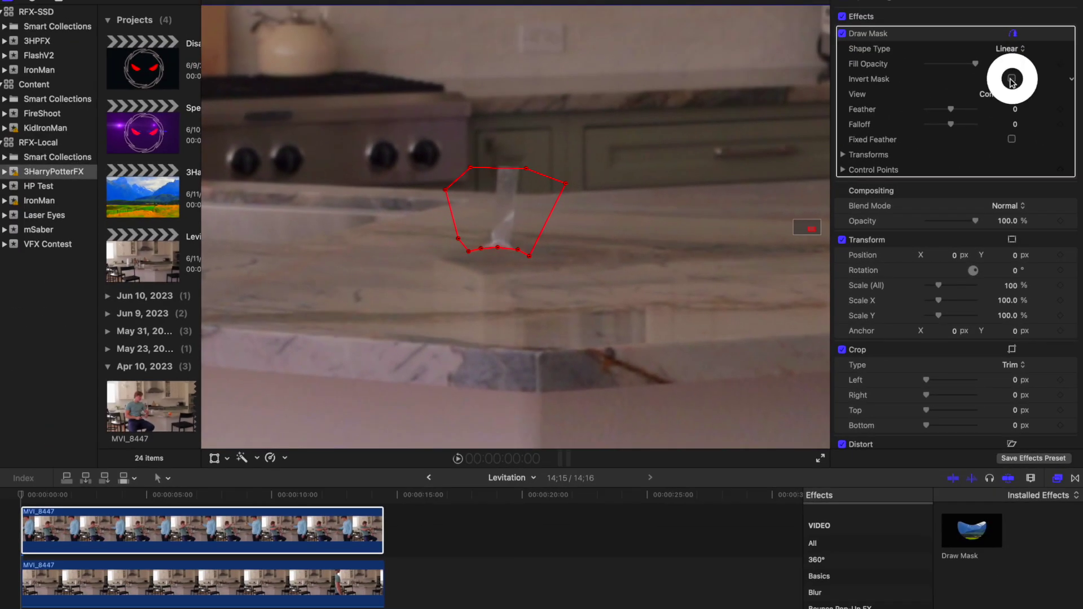
pyautogui.click(1011, 79)
# - Keyframe the mask's Transforms Position so it rises with the lifting apple
pyautogui.click(843, 155)
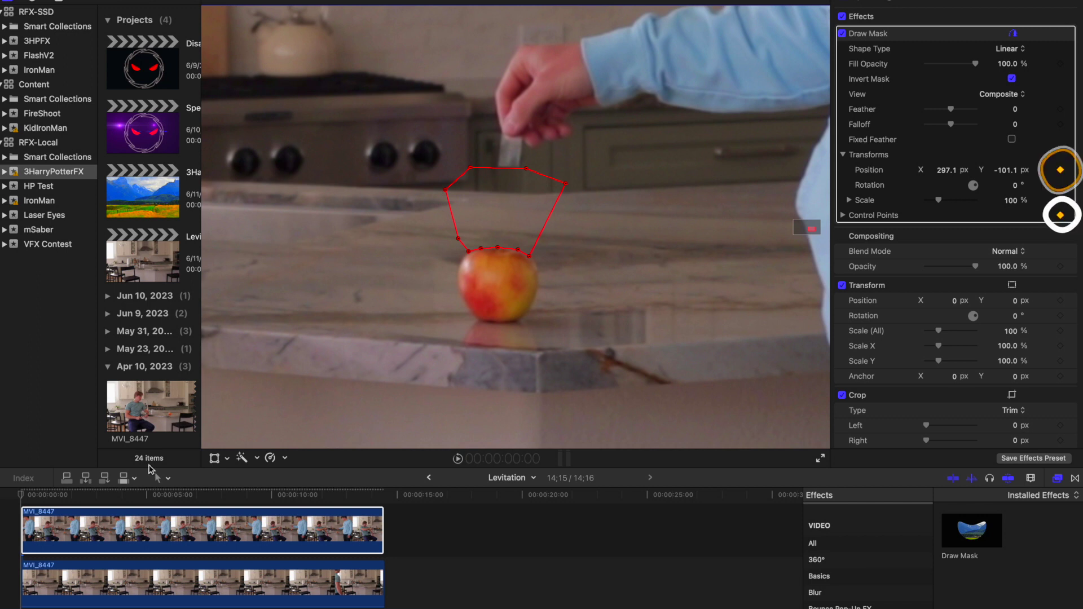
pyautogui.moveTo(519, 195); pyautogui.dragTo(511, 168)
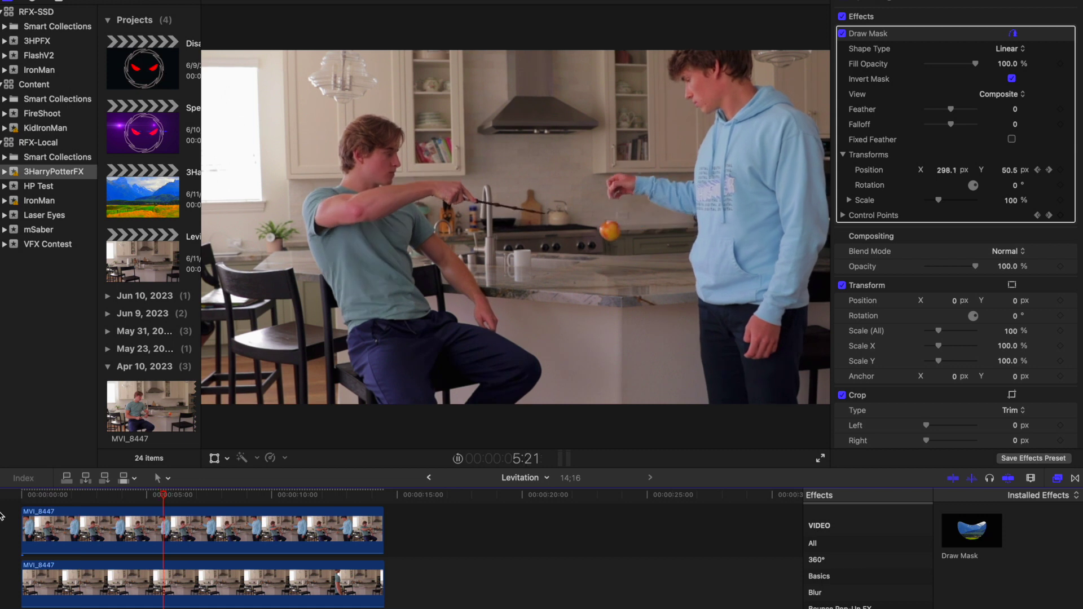
pyautogui.press('space')
# - Add a second Draw Mask to the top MVI_8447 clip and outline the standing man on the right
pyautogui.click(246, 526)
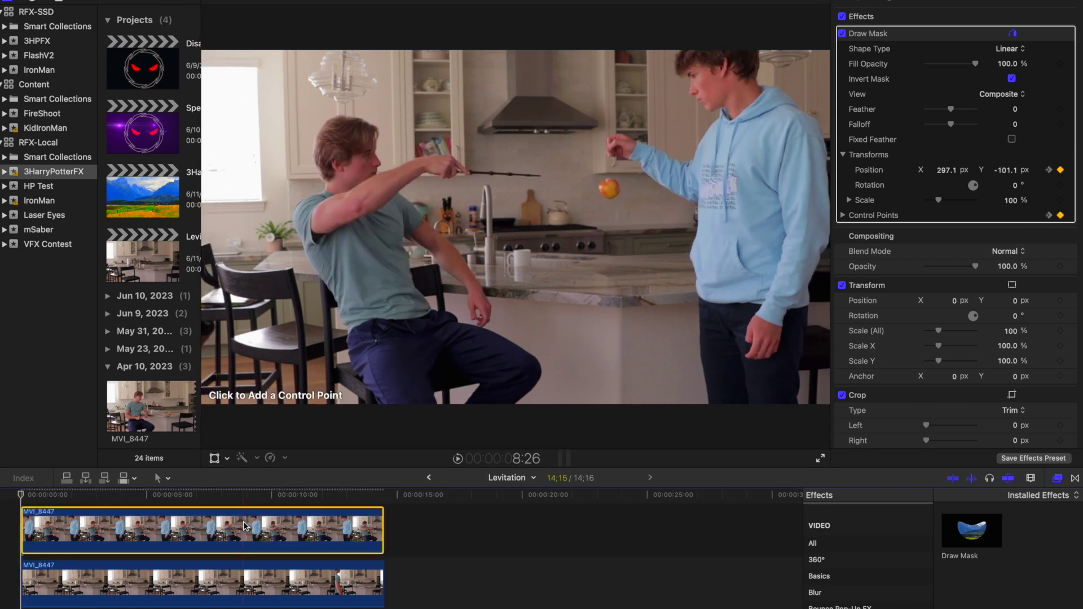
pyautogui.press('alt+super+e')
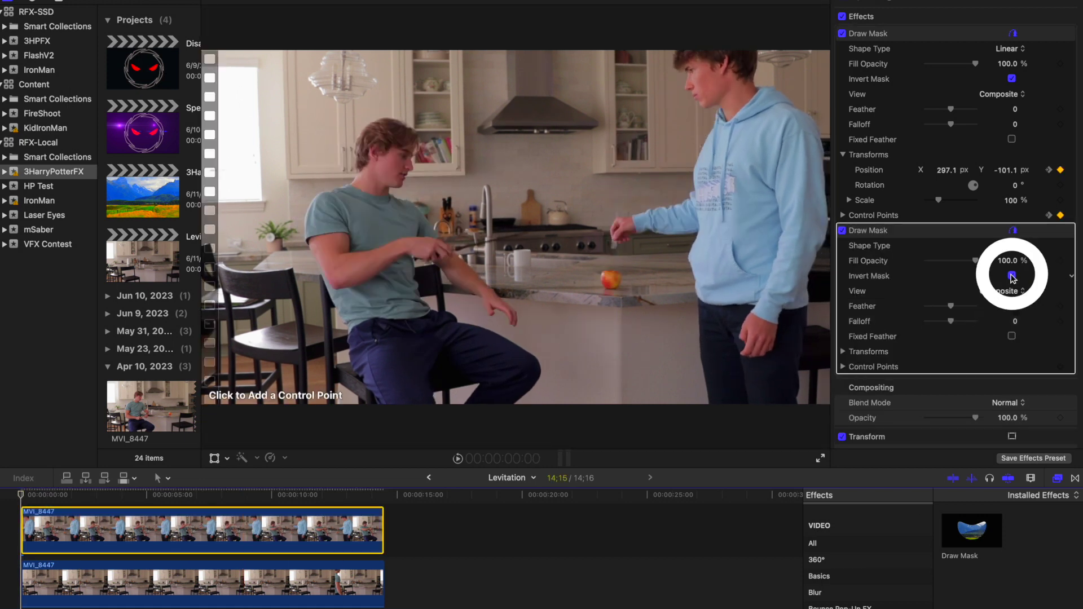
pyautogui.moveTo(613, 248); pyautogui.dragTo(628, 252)
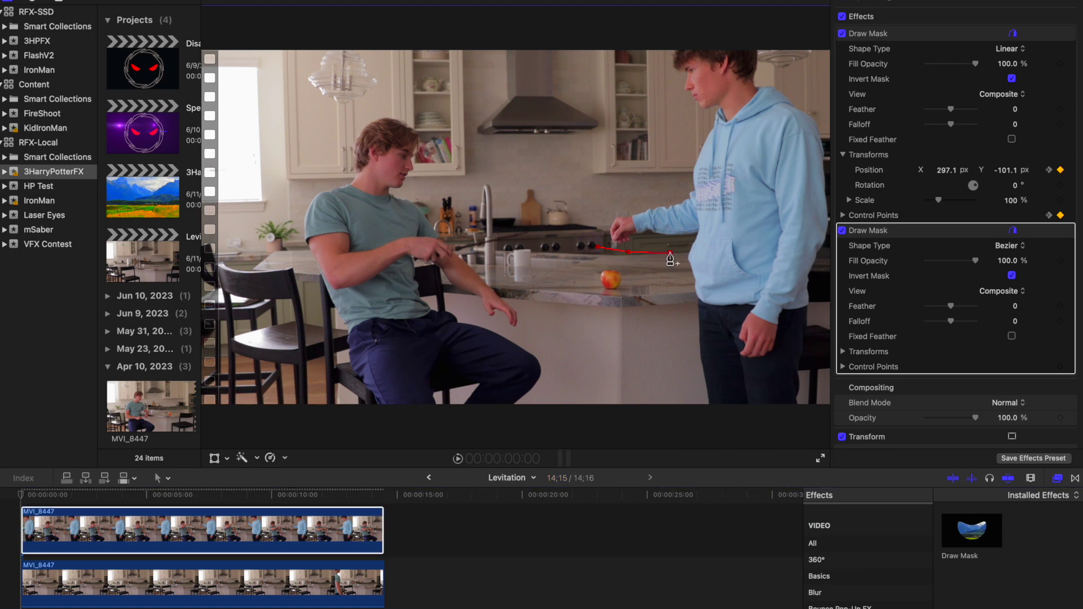
pyautogui.click(777, 4)
pyautogui.click(773, 73)
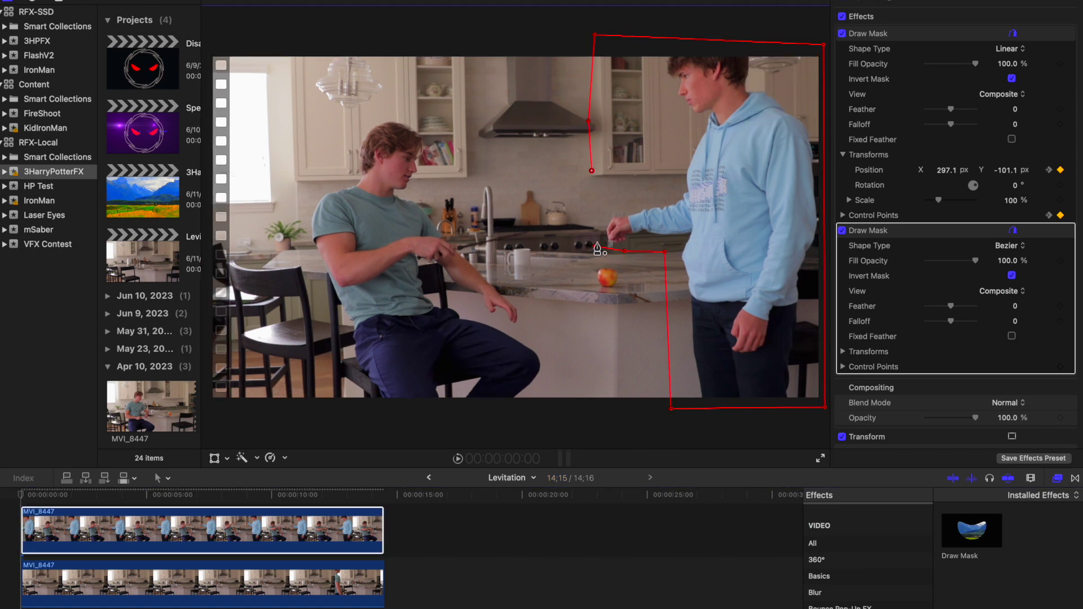
pyautogui.click(596, 249)
# - Keyframe the second mask's Control Points through to 9:24 and preview the result
pyautogui.click(142, 496)
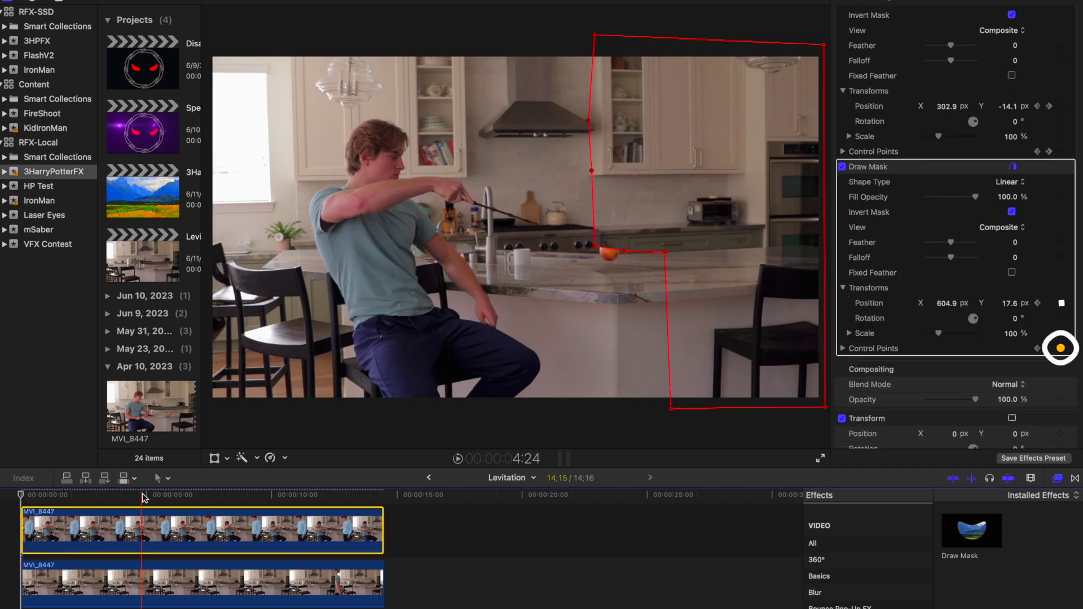
pyautogui.press('space')
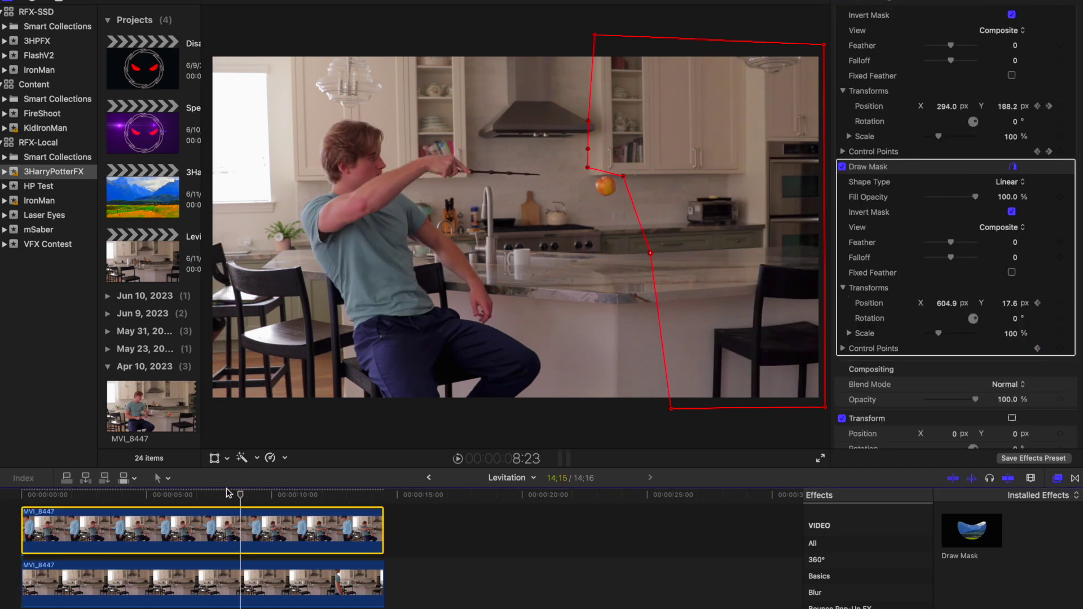
pyautogui.press('space')
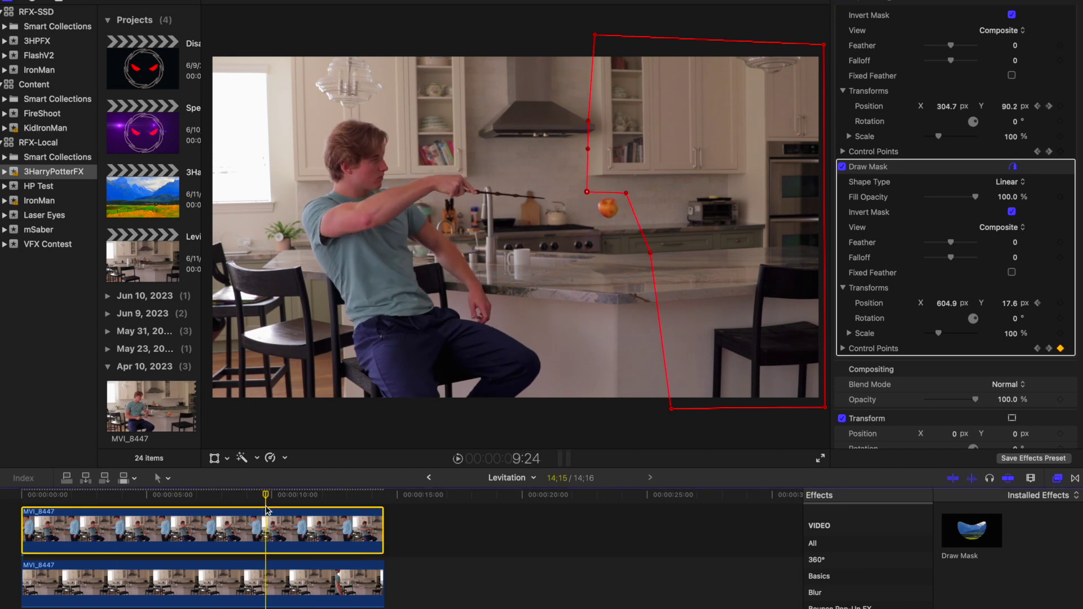
pyautogui.click(255, 495)
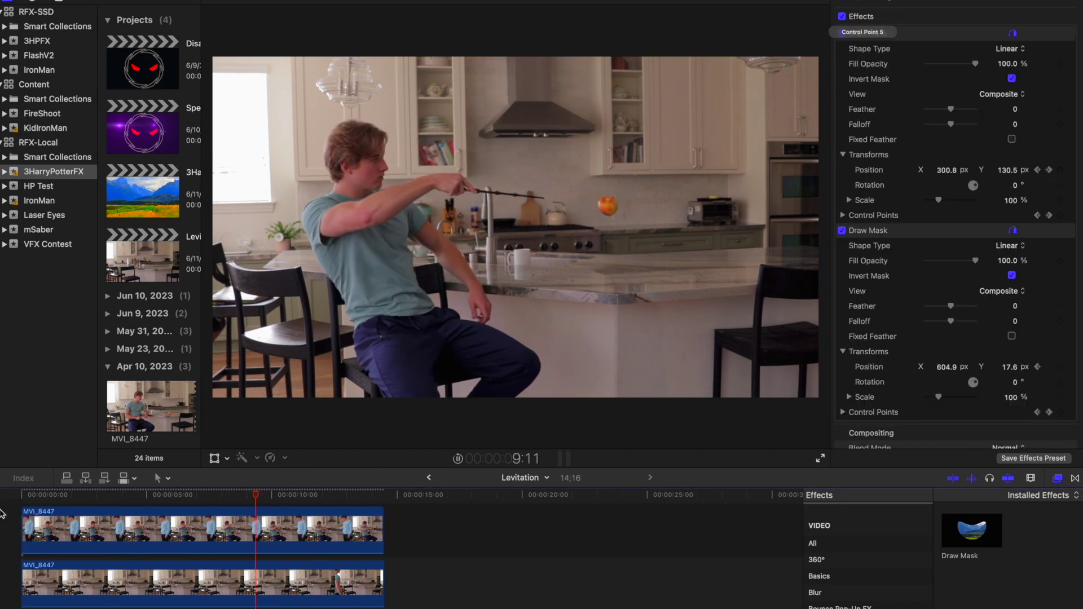